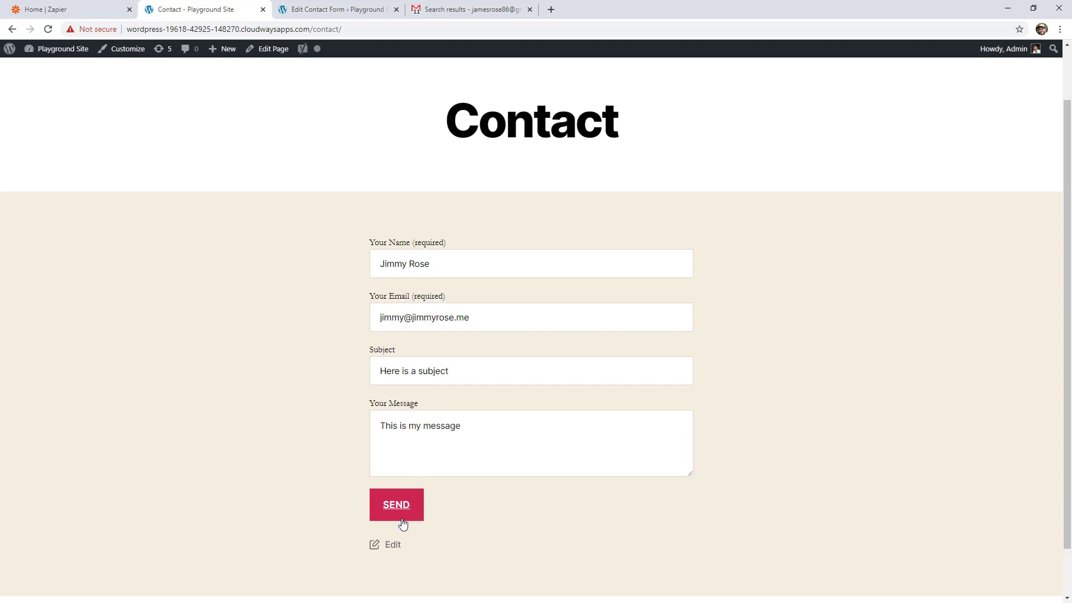
# - Submit the completed contact form and check the submitted fields in the resulting Playground Site email in Gmail
pyautogui.click(400, 517)
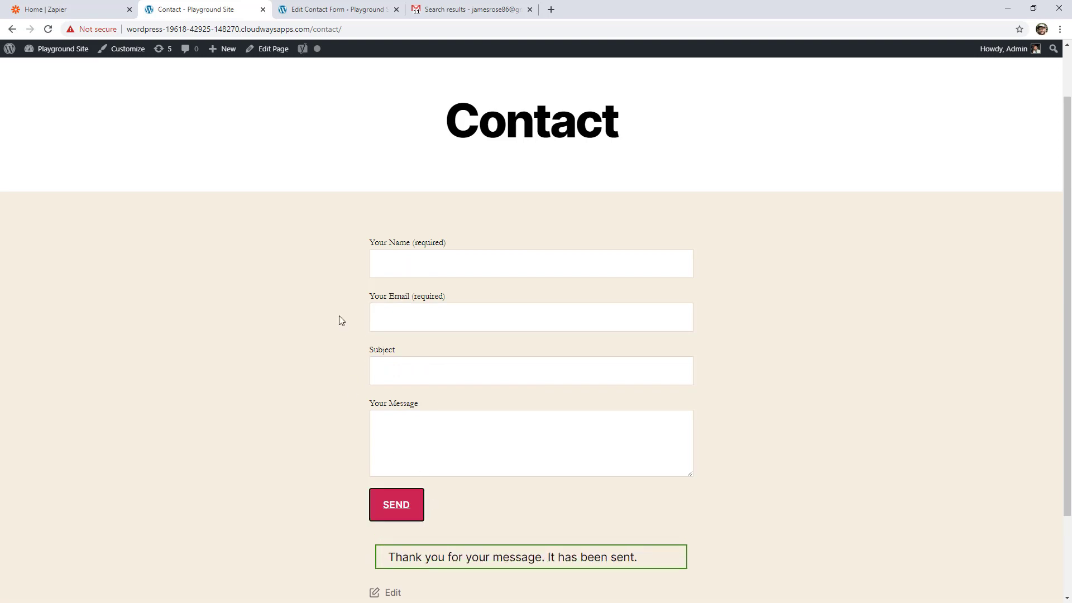
pyautogui.click(470, 15)
pyautogui.click(188, 90)
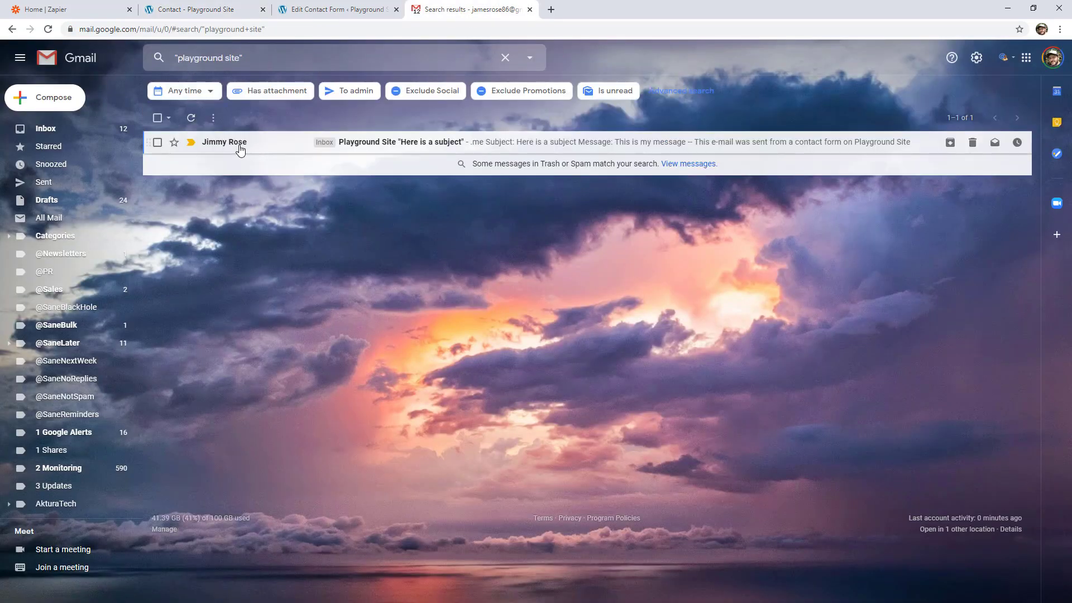
pyautogui.click(240, 146)
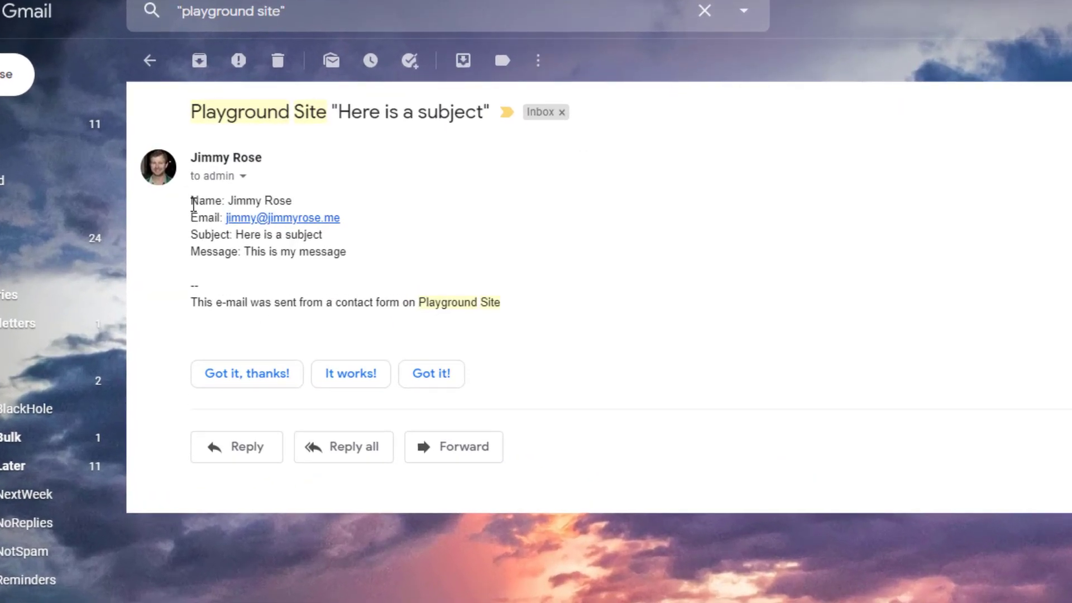
pyautogui.doubleClick(193, 203)
pyautogui.moveTo(351, 255); pyautogui.dragTo(194, 201)
pyautogui.click(193, 201)
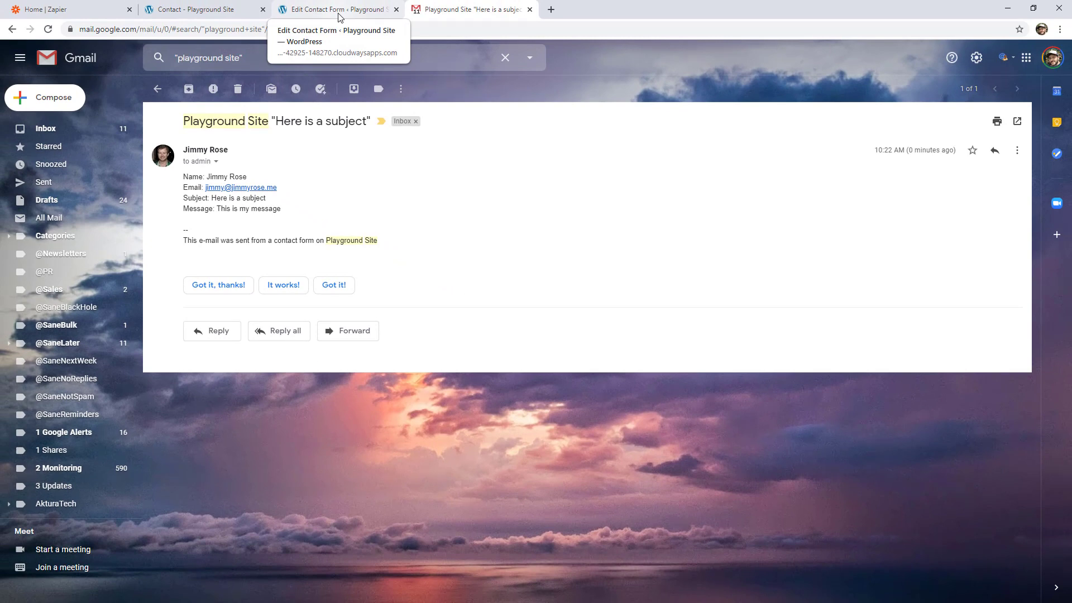
# - Switch to the WordPress contact form editor and review the name, email, subject and message lines in the mail template's message body
pyautogui.click(340, 10)
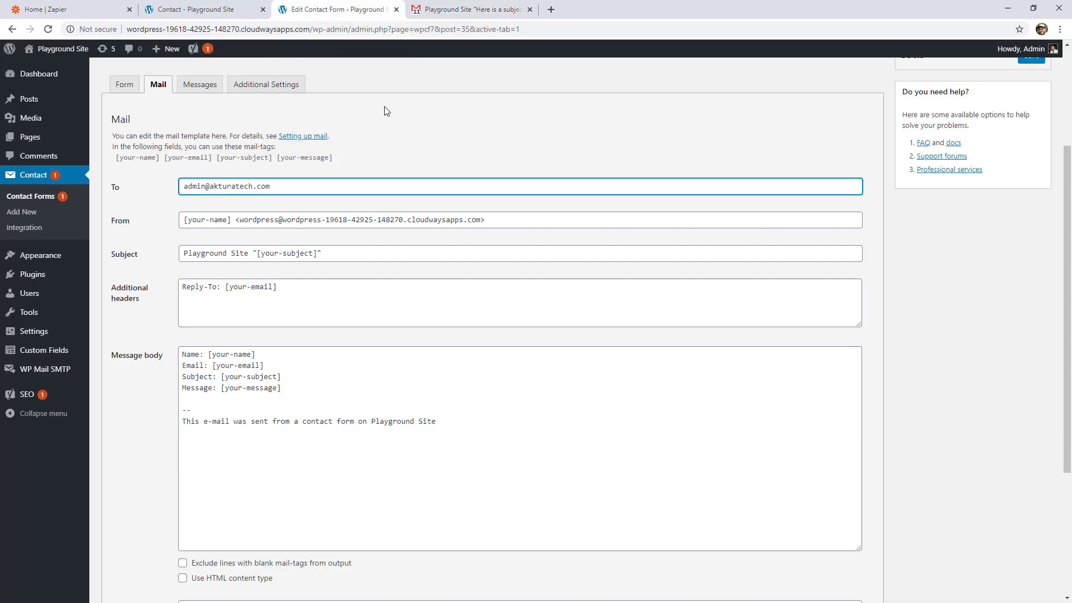
pyautogui.moveTo(184, 355); pyautogui.dragTo(307, 385)
pyautogui.click(179, 389)
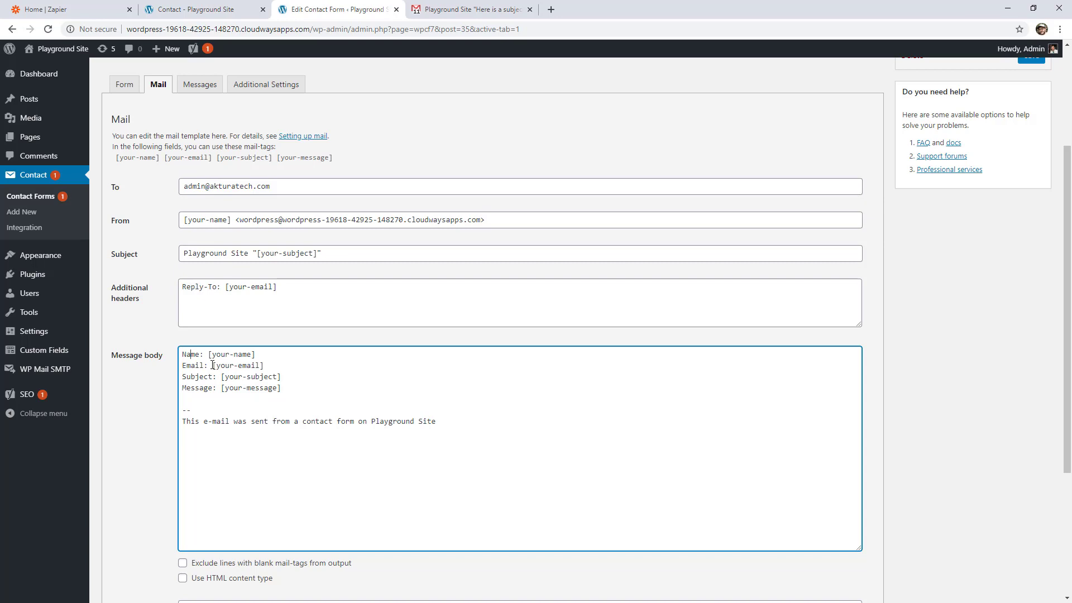
# - Switch to Zapier and create a new zap triggered by New Email from Email Parser by Zapier
pyautogui.click(87, 10)
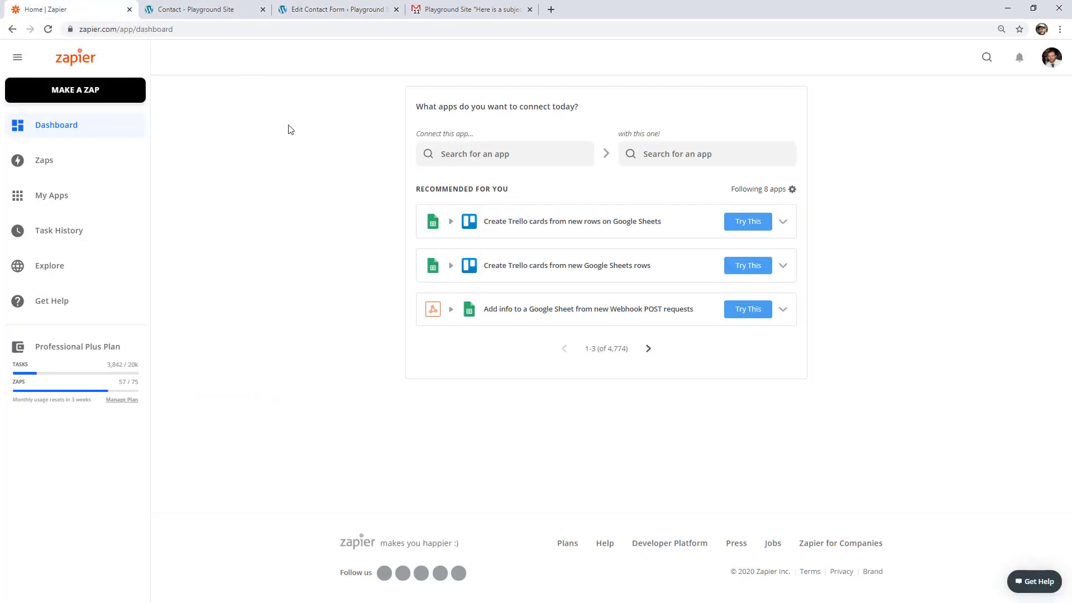
pyautogui.click(75, 89)
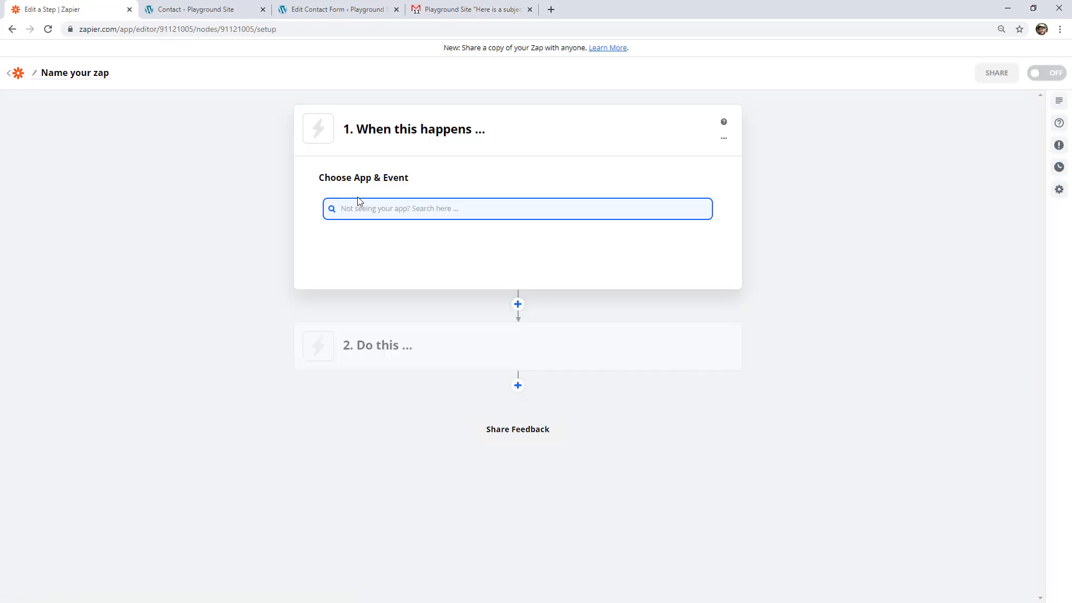
pyautogui.write('email par')
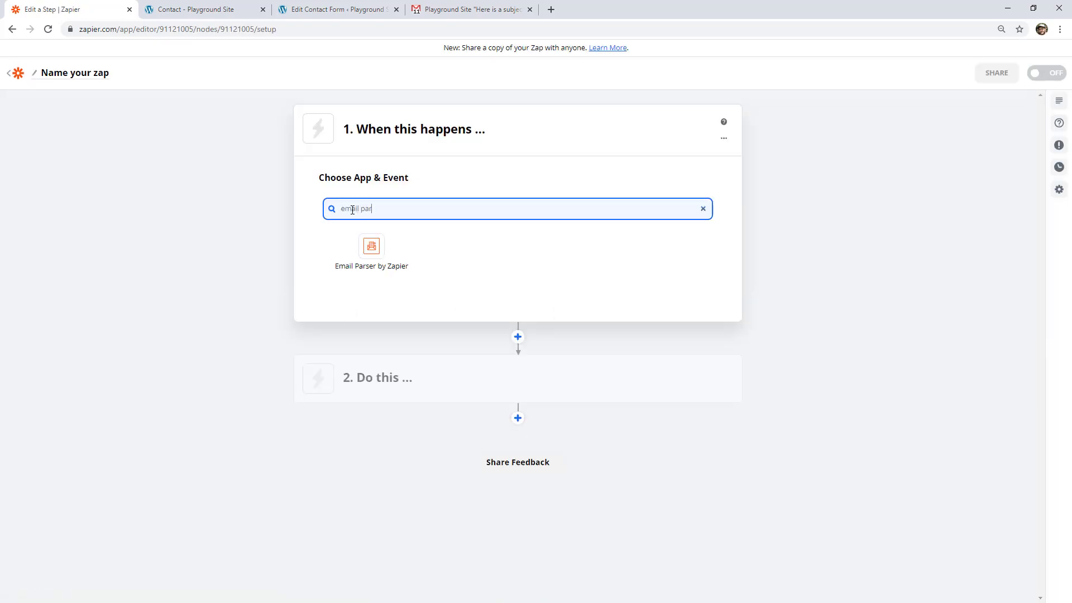
pyautogui.click(383, 262)
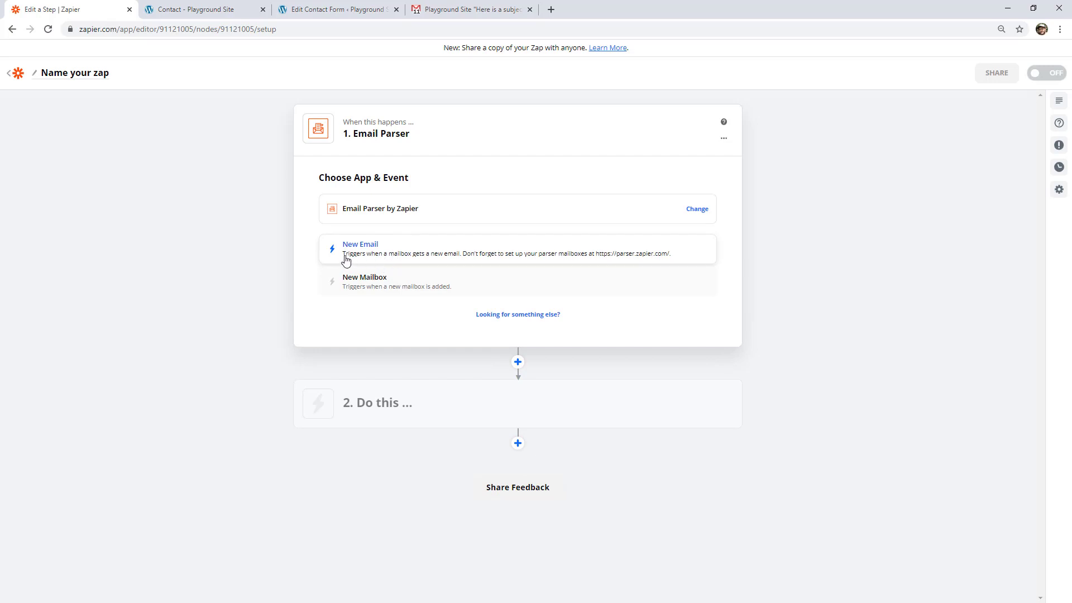
pyautogui.click(395, 255)
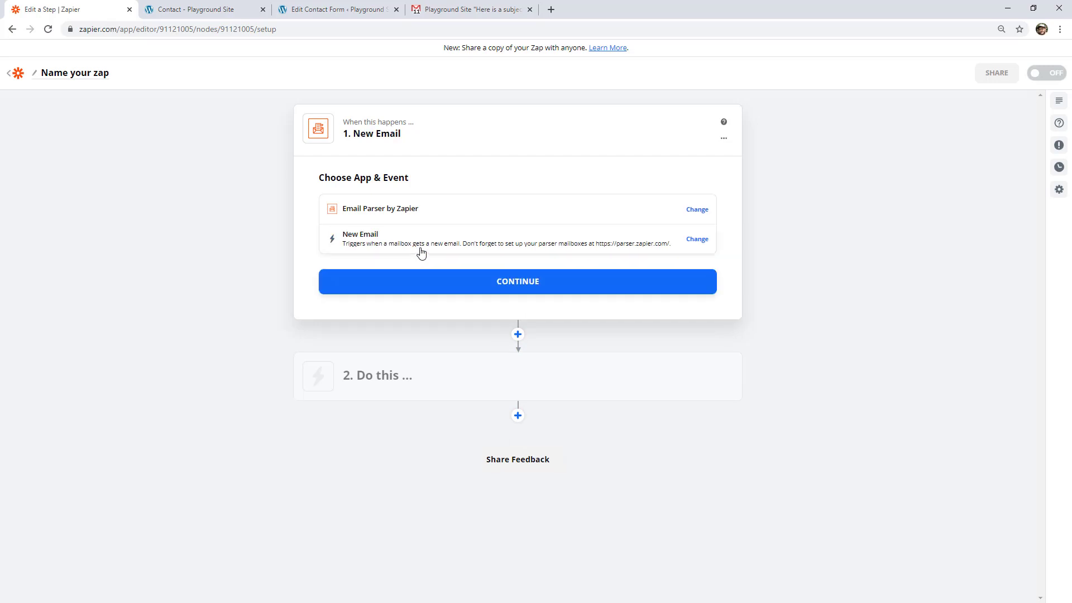
pyautogui.click(434, 294)
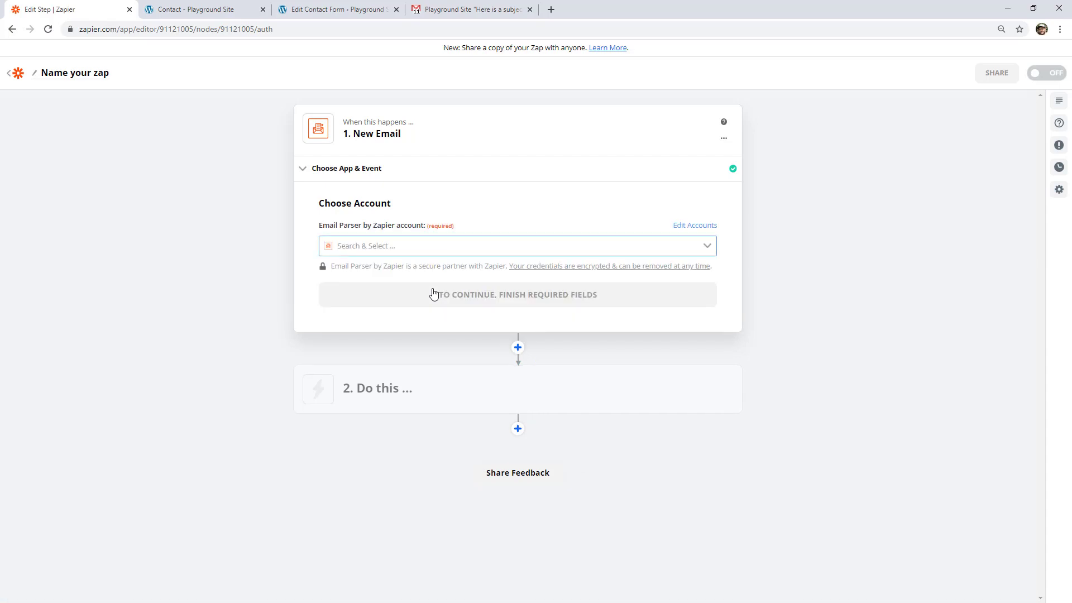
# - Choose the Zapier Email Parser account for the trigger and continue to the mailbox settings
pyautogui.click(424, 244)
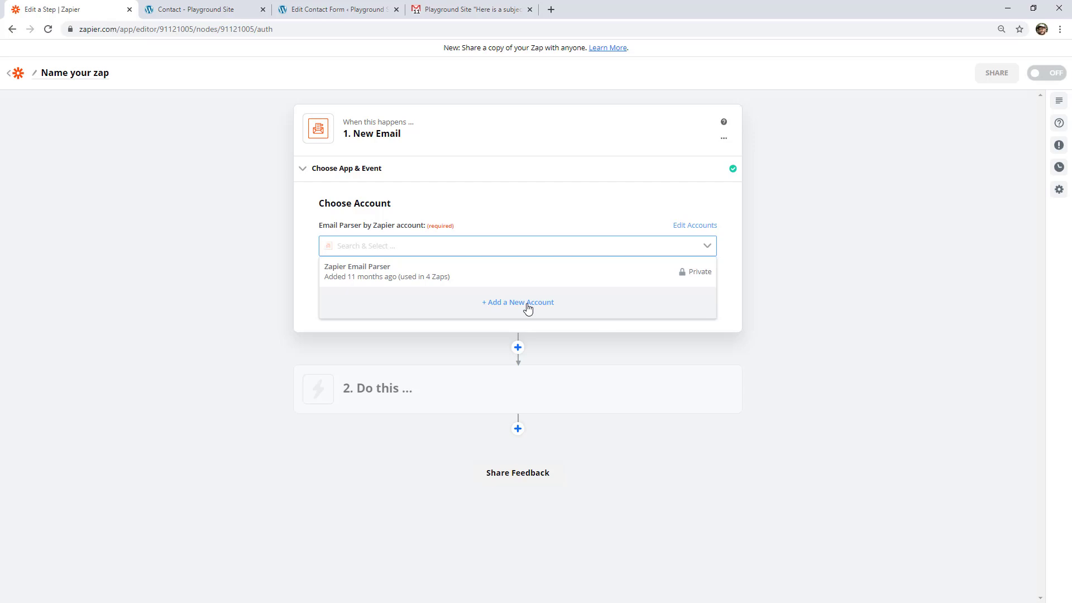
pyautogui.click(411, 271)
pyautogui.click(478, 299)
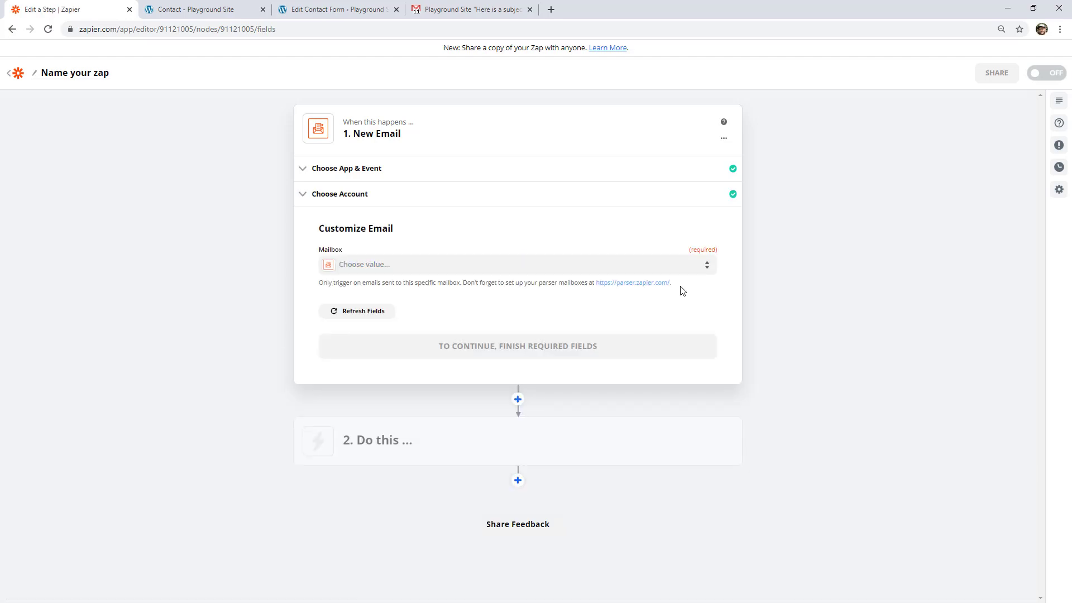
pyautogui.moveTo(675, 284); pyautogui.dragTo(596, 284)
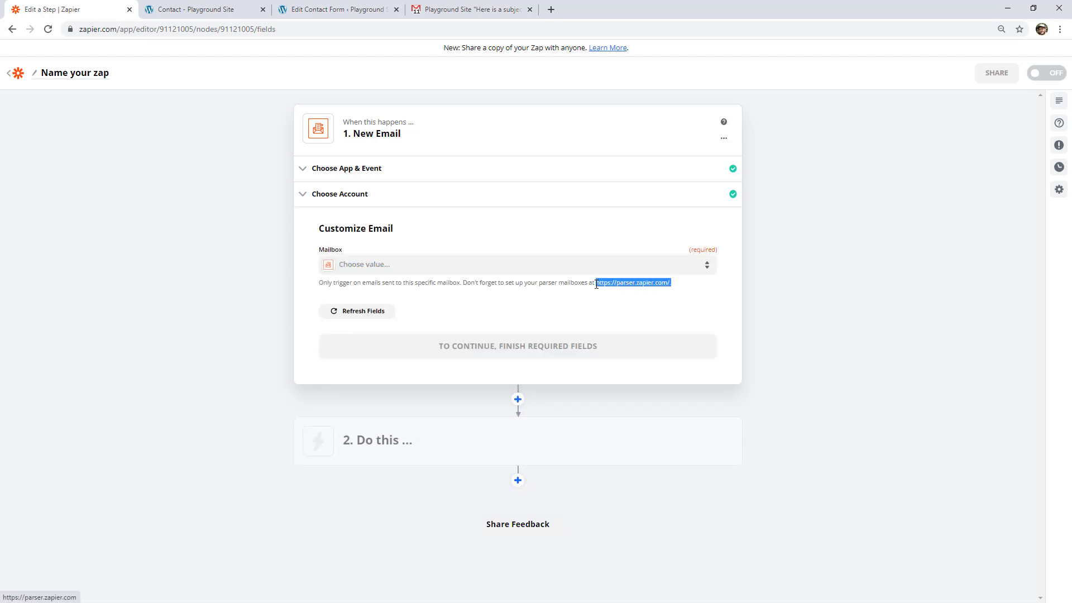
pyautogui.click(570, 298)
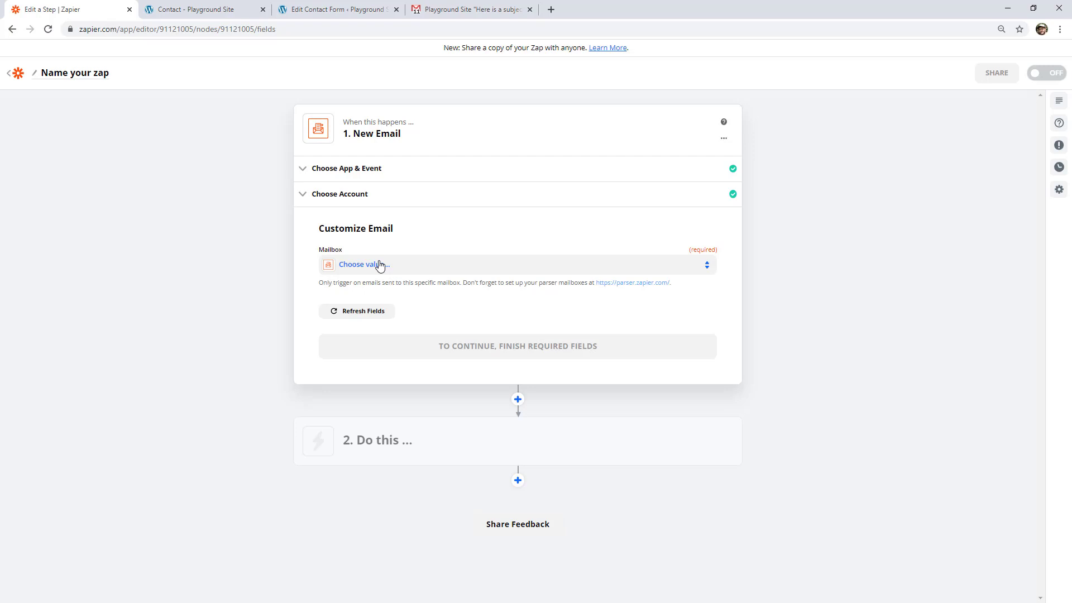
pyautogui.click(379, 265)
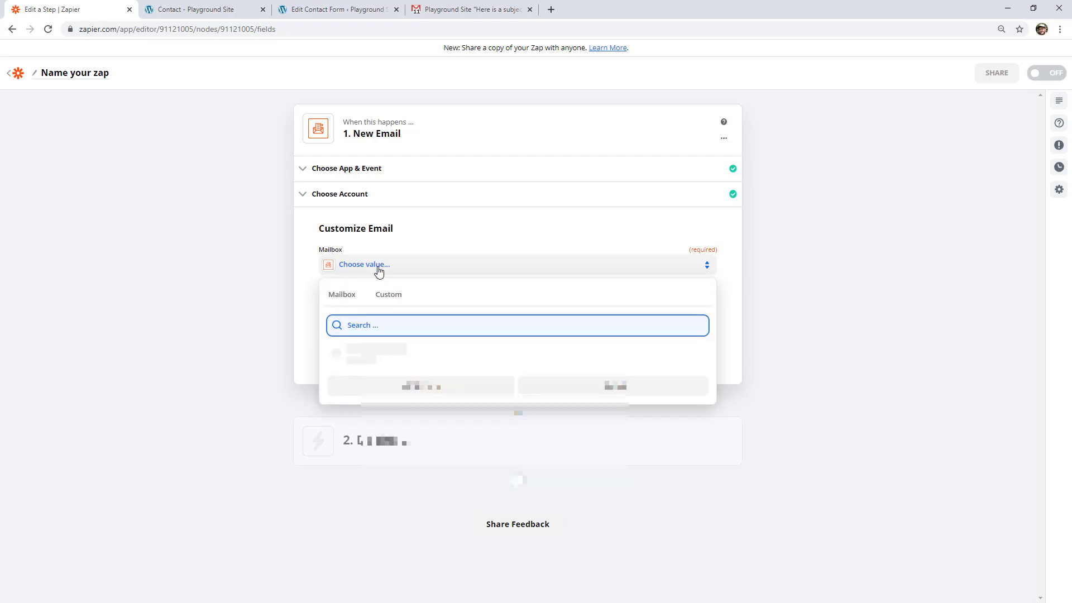
pyautogui.click(158, 320)
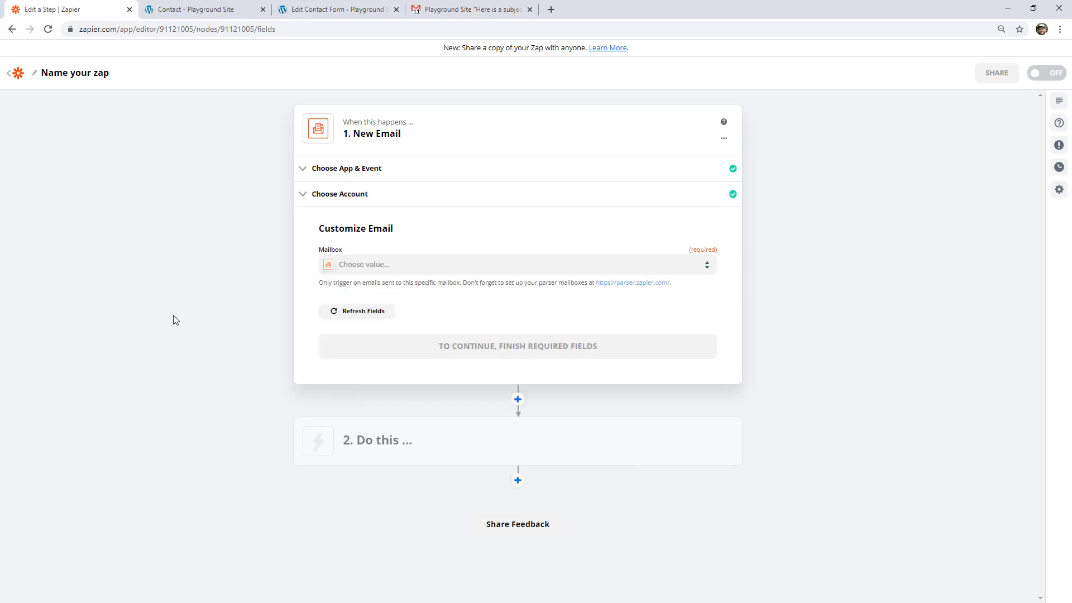
# - Open the linked Email Parser site and log in with the existing Zapier account
pyautogui.keyDown('ctrl'); pyautogui.click(615, 285); pyautogui.keyUp('ctrl')
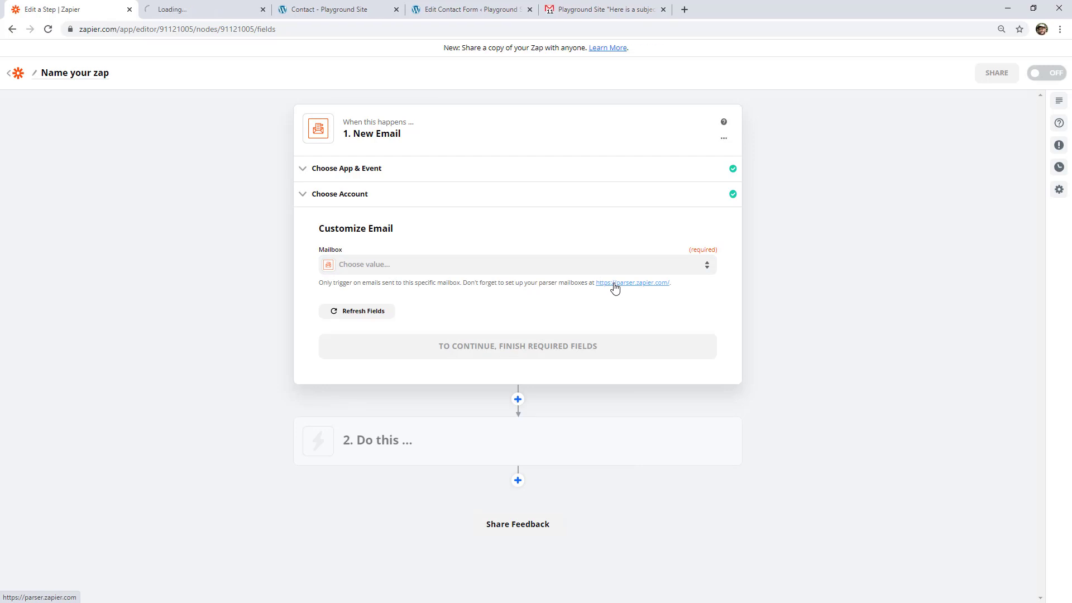
pyautogui.click(199, 11)
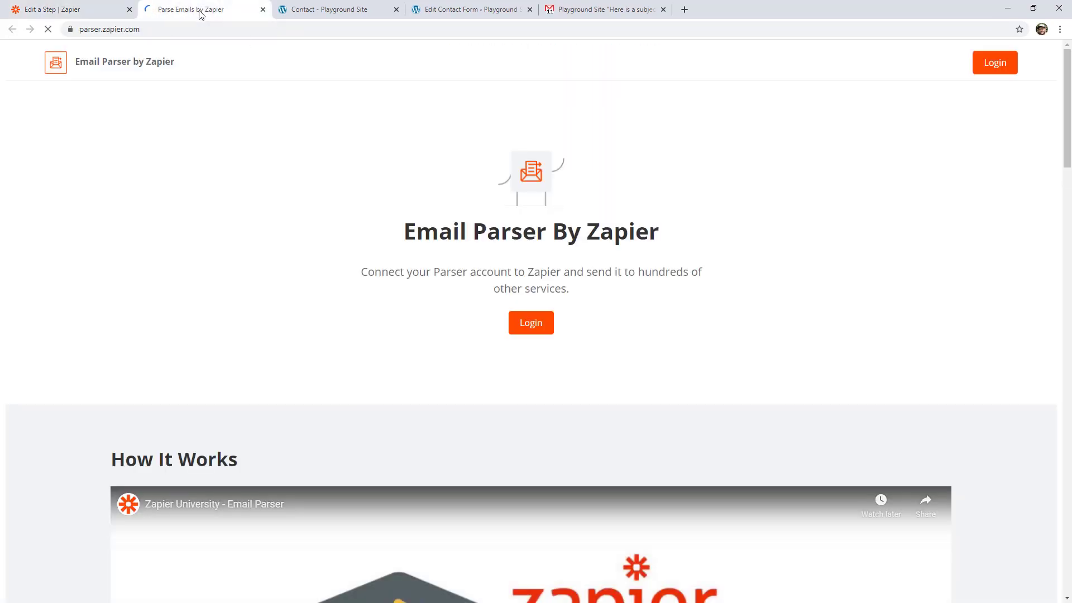
pyautogui.click(533, 324)
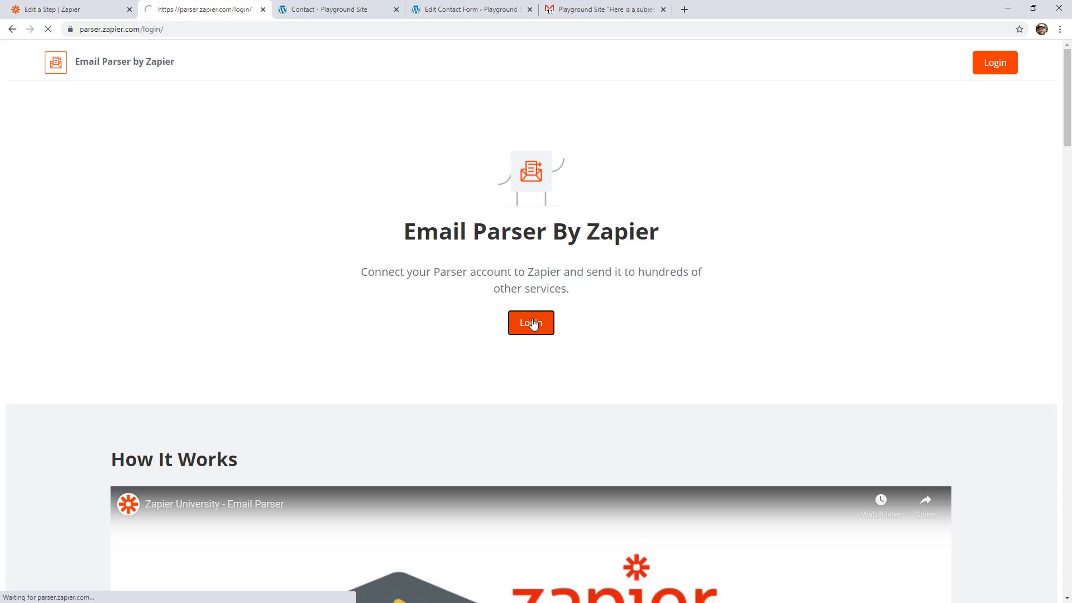
pyautogui.click(552, 291)
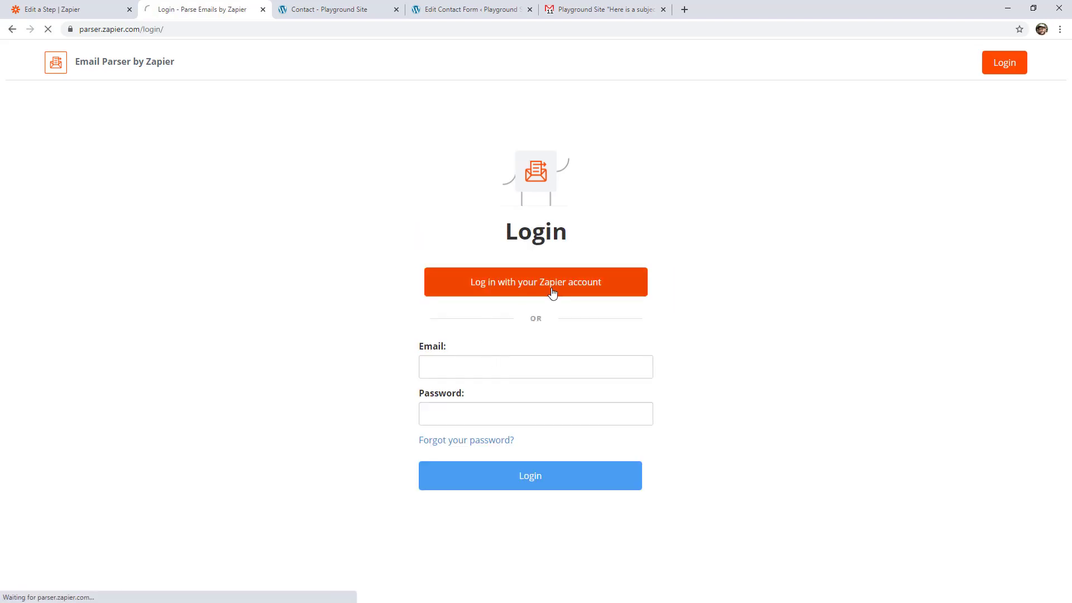
pyautogui.click(558, 264)
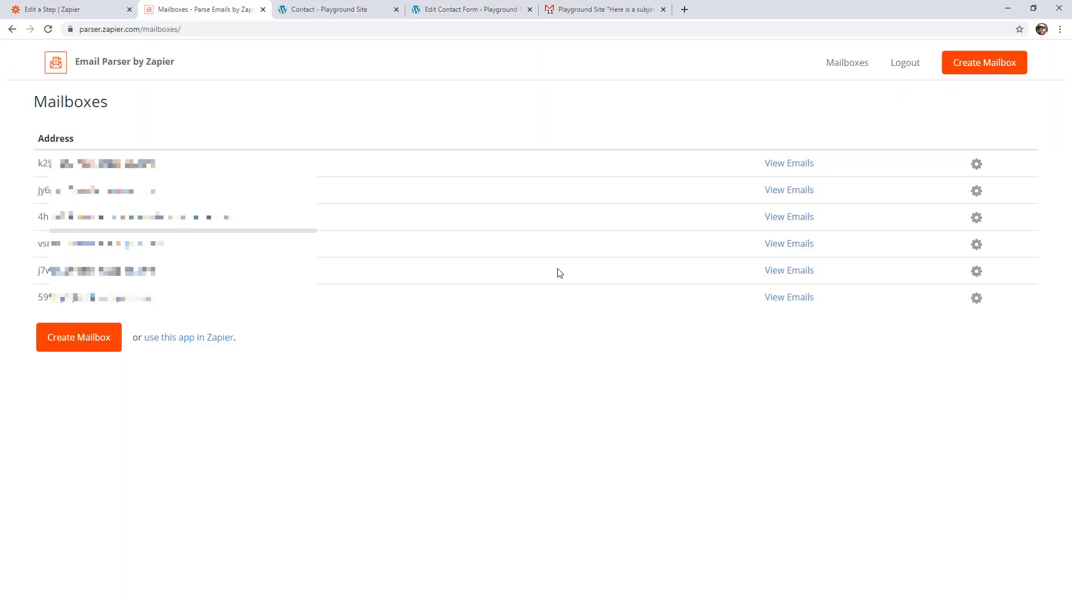
# - Create a new parser mailbox and save its address with "contactform" appended to the generated name
pyautogui.click(81, 344)
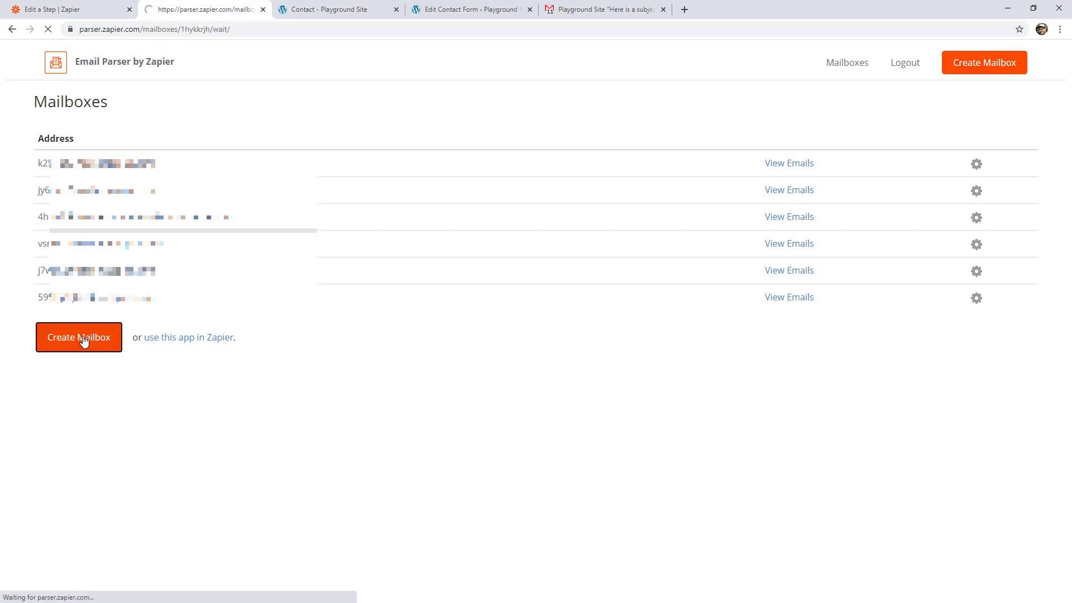
pyautogui.moveTo(106, 138); pyautogui.dragTo(222, 136)
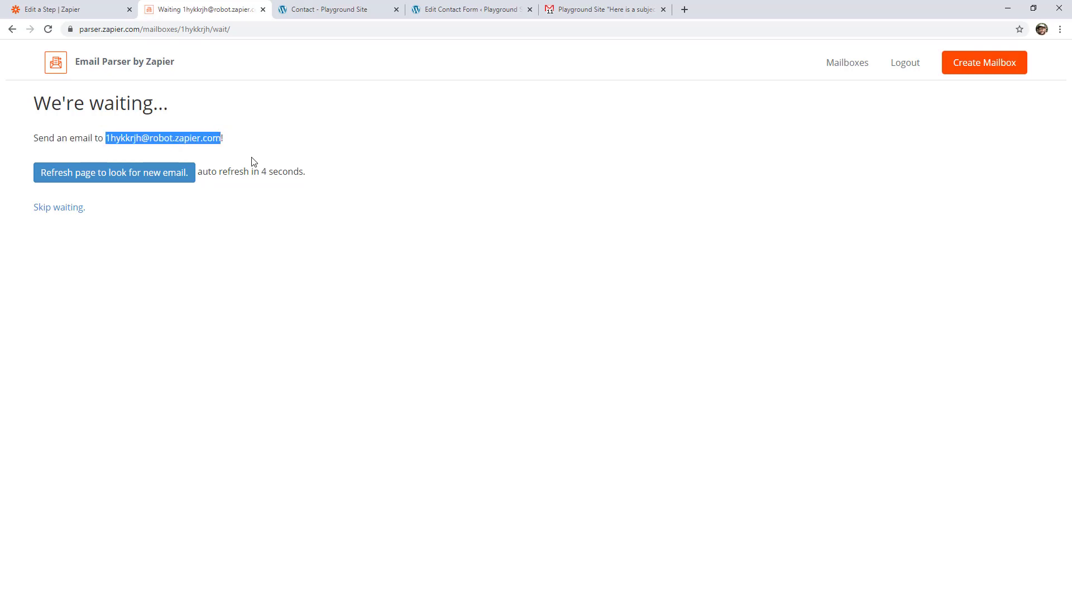
pyautogui.click(12, 29)
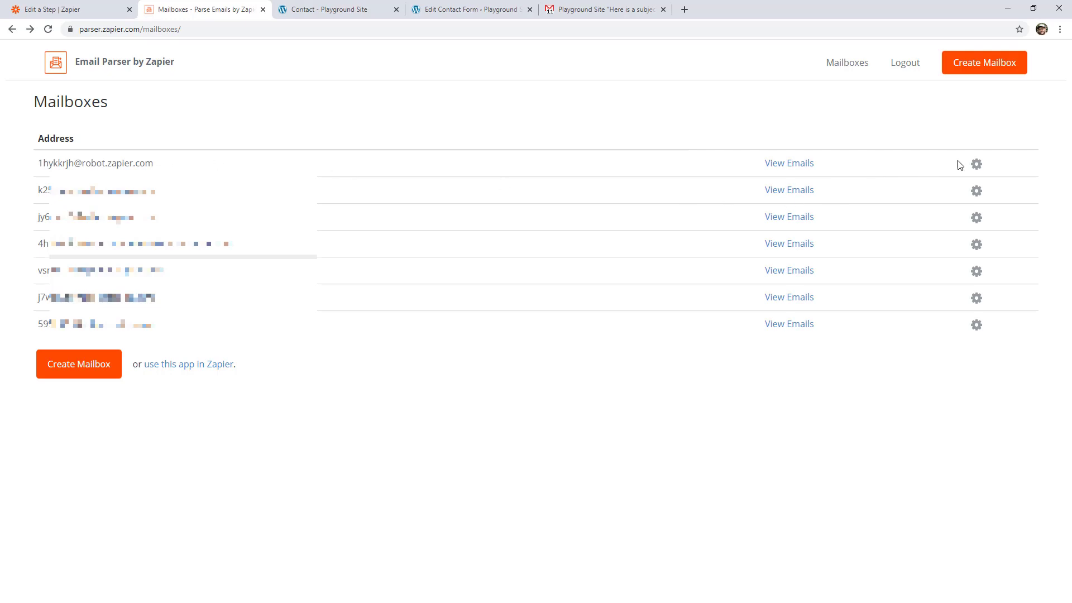
pyautogui.click(977, 165)
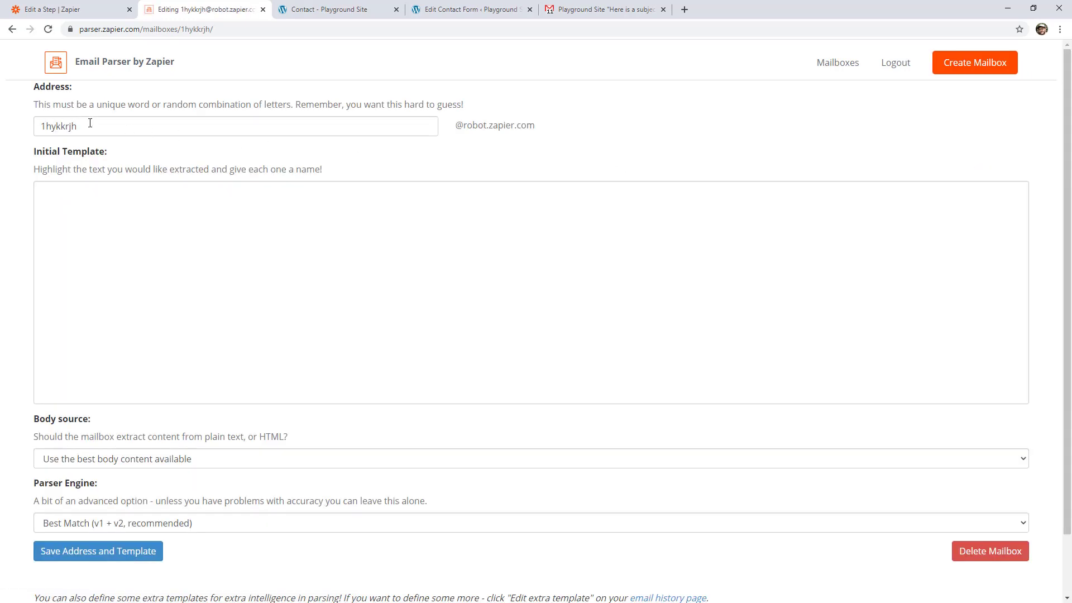
pyautogui.click(90, 123)
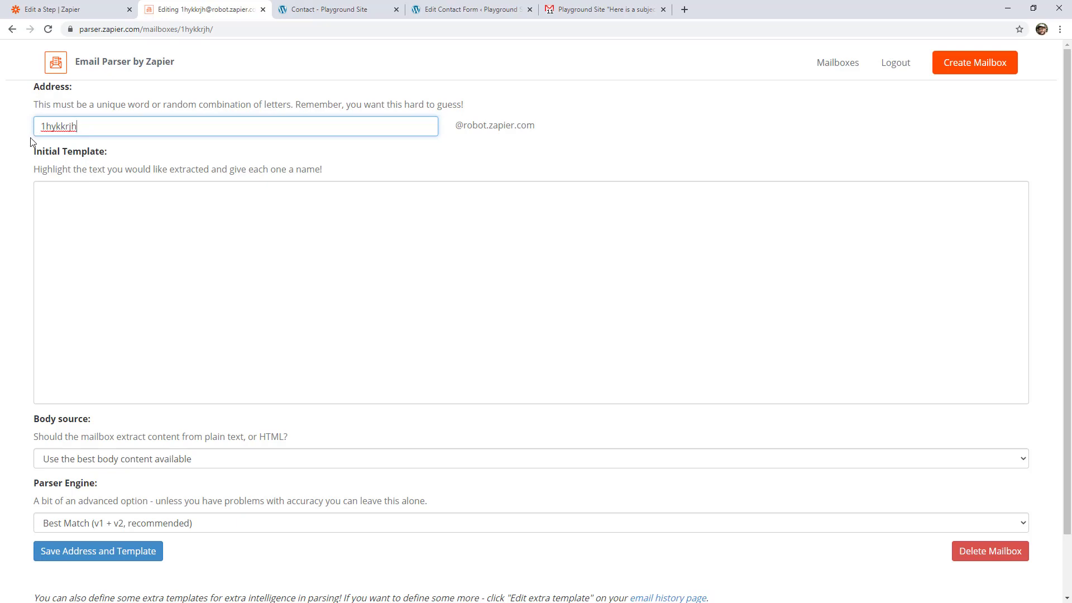
pyautogui.write('contactform')
pyautogui.click(102, 159)
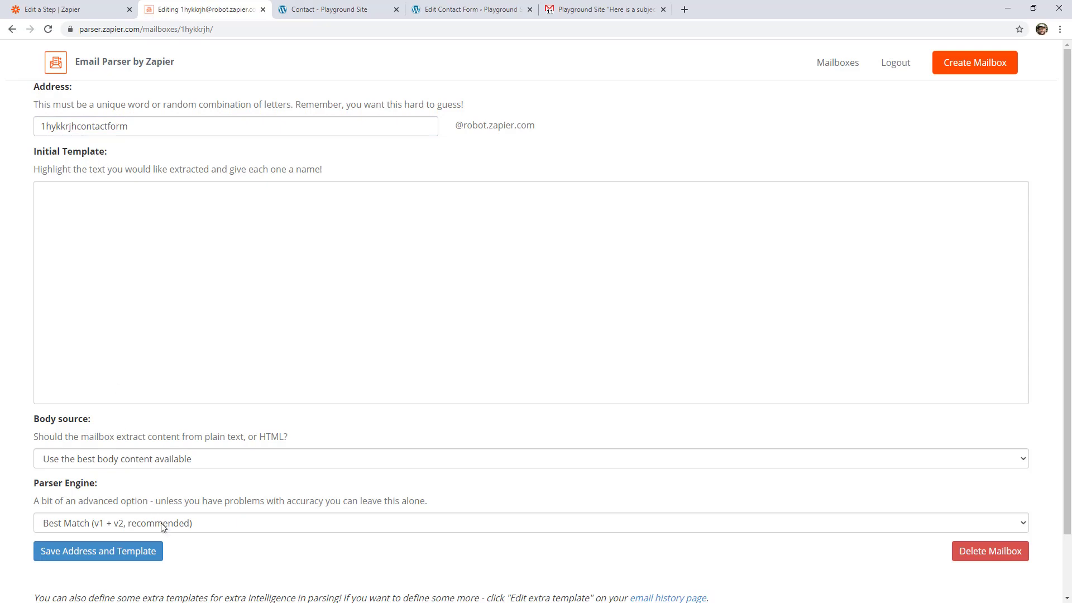
pyautogui.click(156, 557)
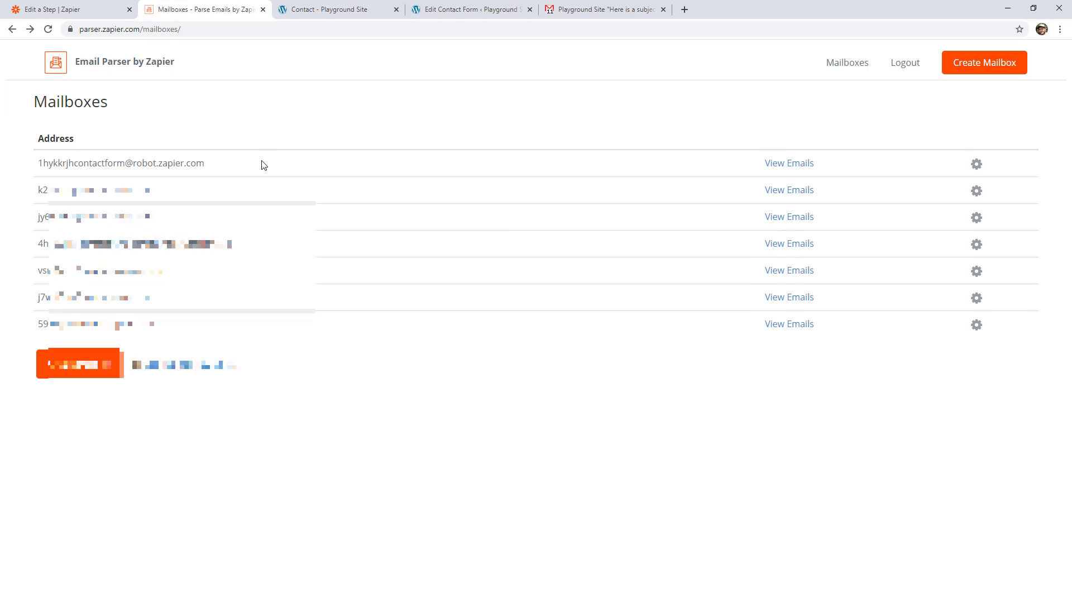
# - Copy the new mailbox address and add it as a second, comma-separated recipient in the WordPress contact form's mail settings
pyautogui.moveTo(263, 165); pyautogui.dragTo(38, 153)
pyautogui.hotkey('ctrl', 'c')
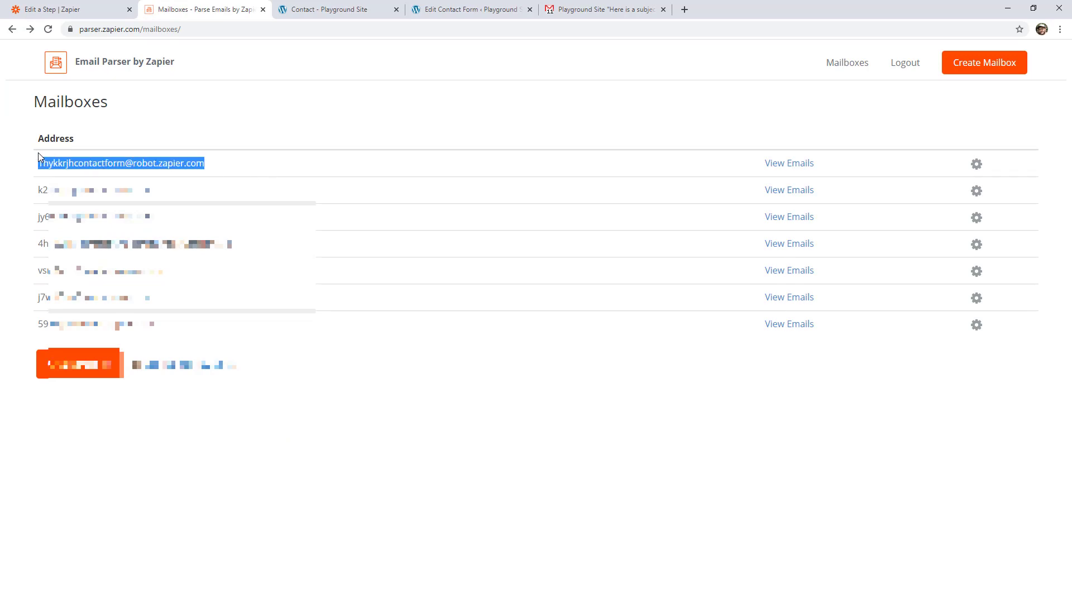
pyautogui.click(120, 125)
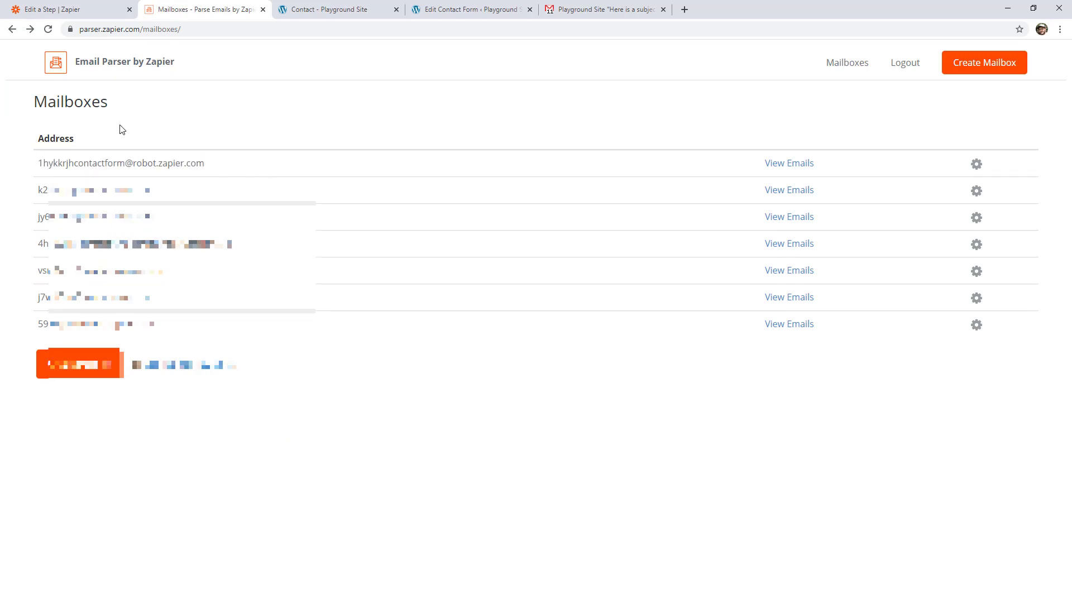
pyautogui.click(455, 17)
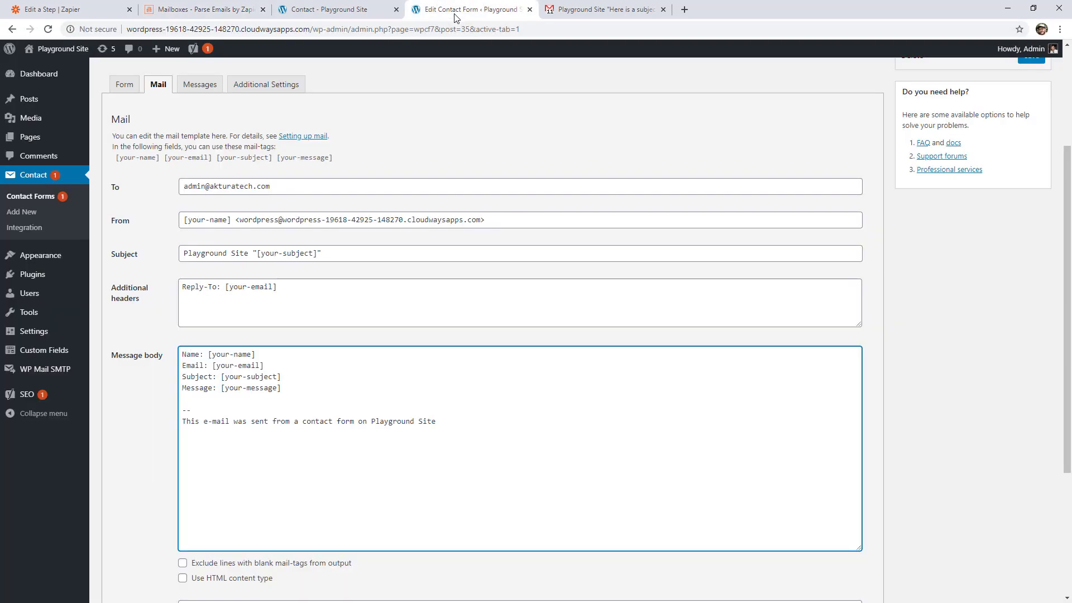
pyautogui.click(286, 191)
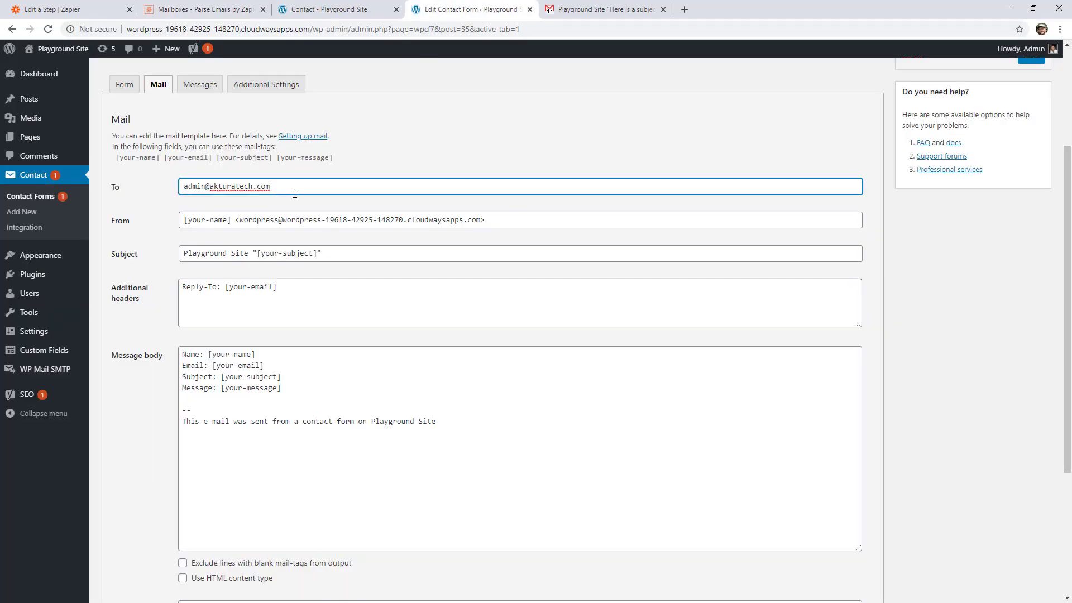
pyautogui.write(',')
pyautogui.hotkey('ctrl', 'v')
pyautogui.click(423, 157)
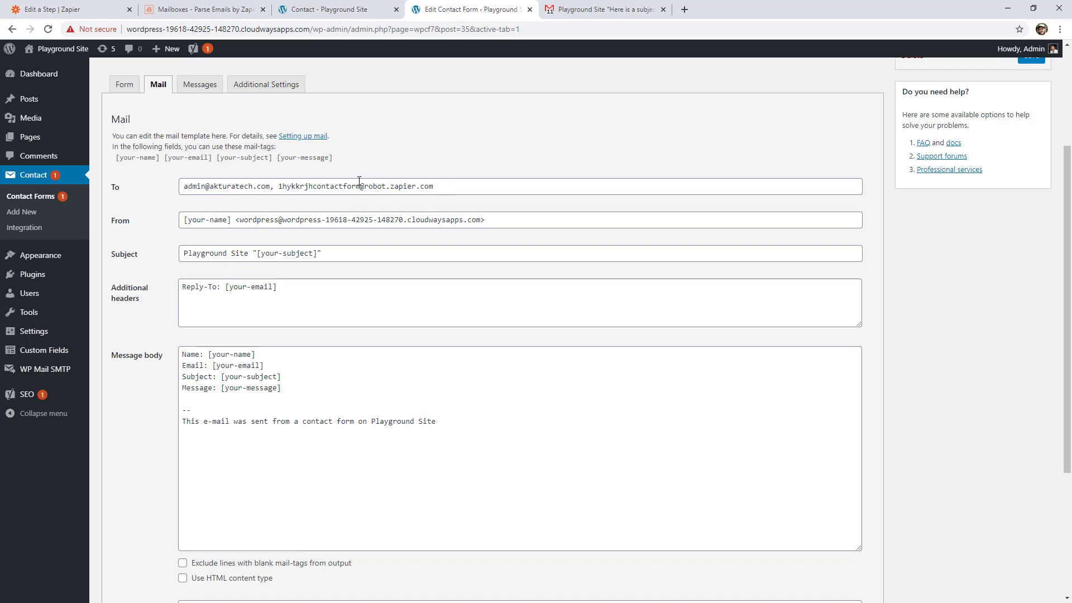
pyautogui.click(603, 11)
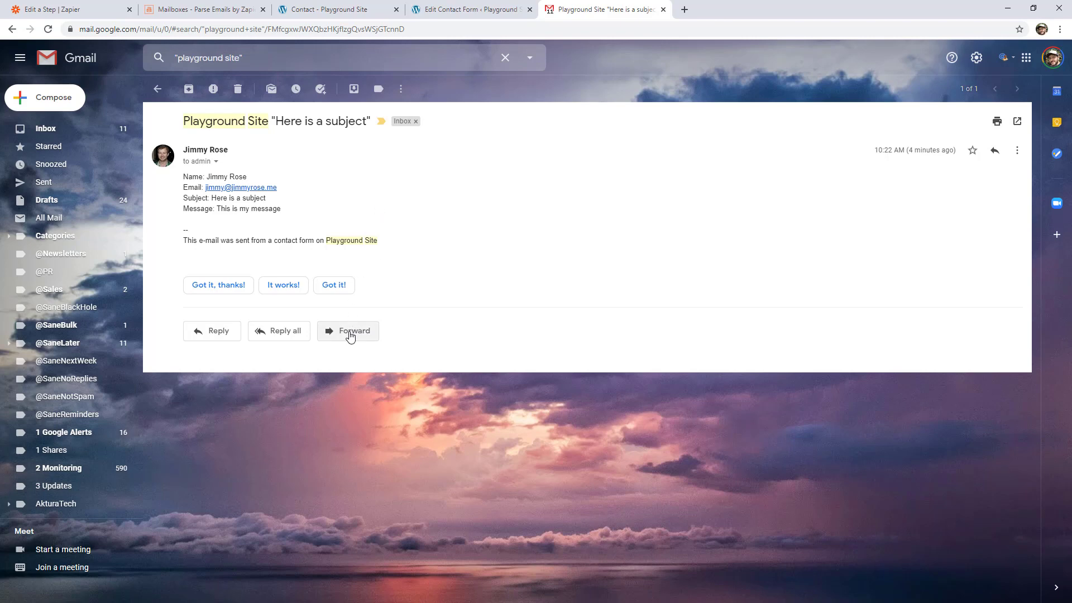
pyautogui.click(463, 11)
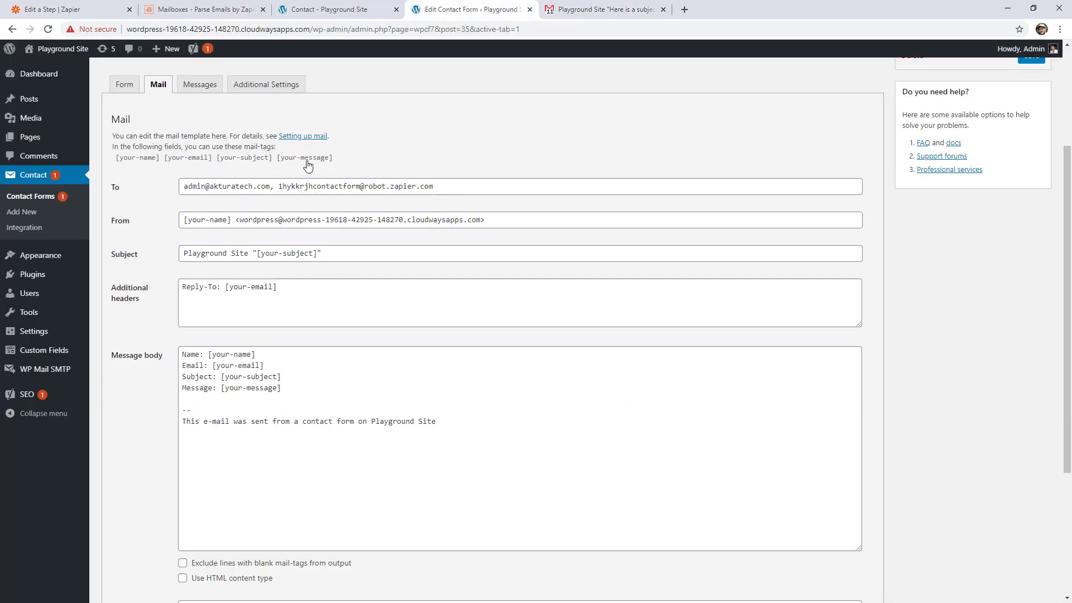
# - In Gmail, start forwarding the contact form submission email and delete the forwarded-message header and blank lines above its body
pyautogui.click(608, 11)
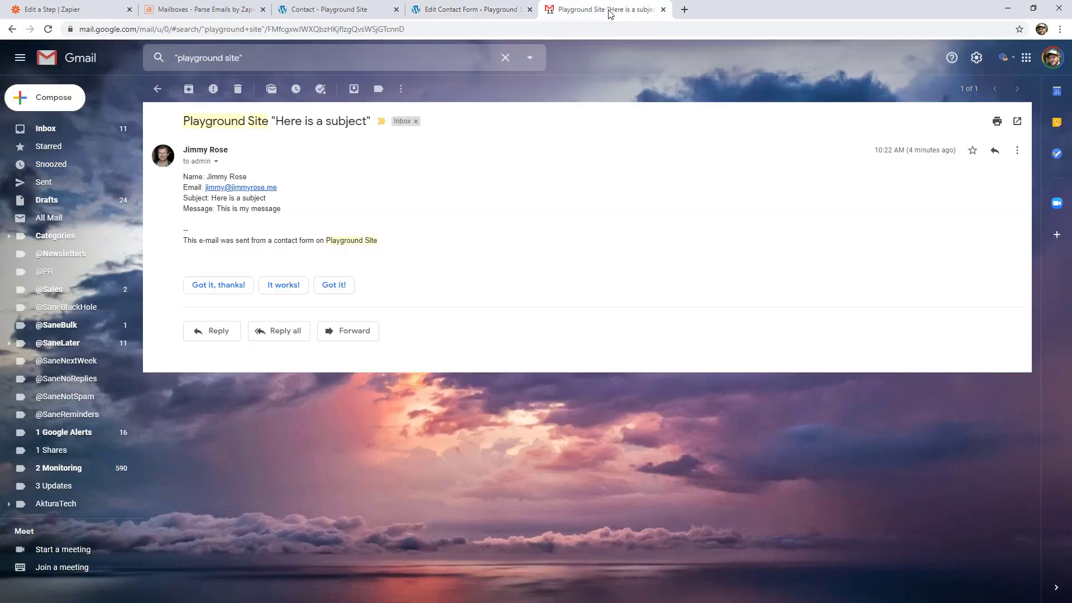
pyautogui.click(370, 331)
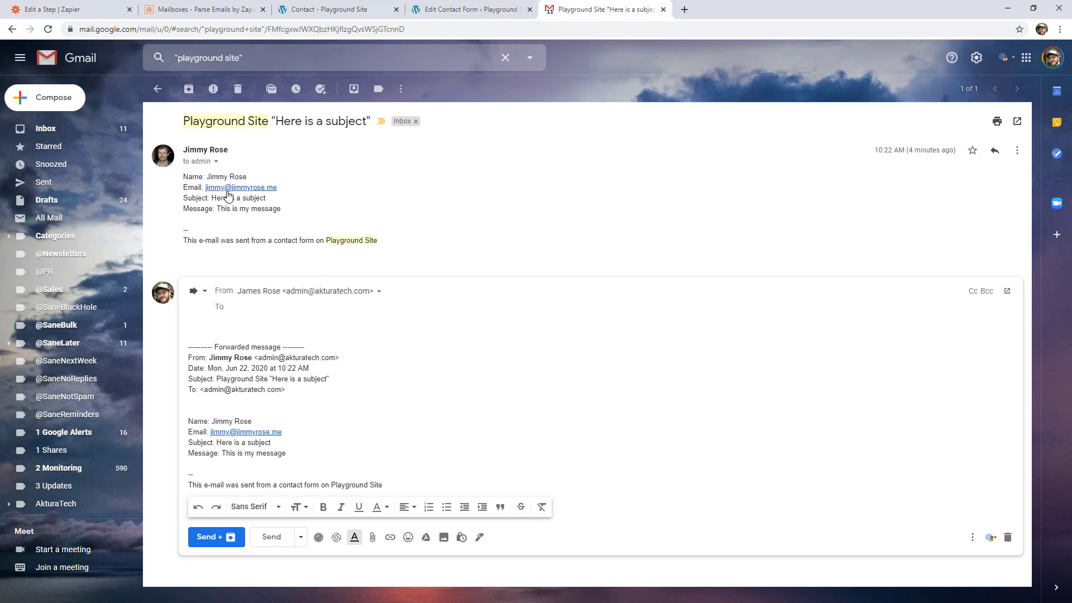
pyautogui.moveTo(187, 347)
pyautogui.mouseDown()
pyautogui.moveTo(289, 384)
pyautogui.moveTo(184, 329)
pyautogui.mouseUp()
pyautogui.click(240, 383)
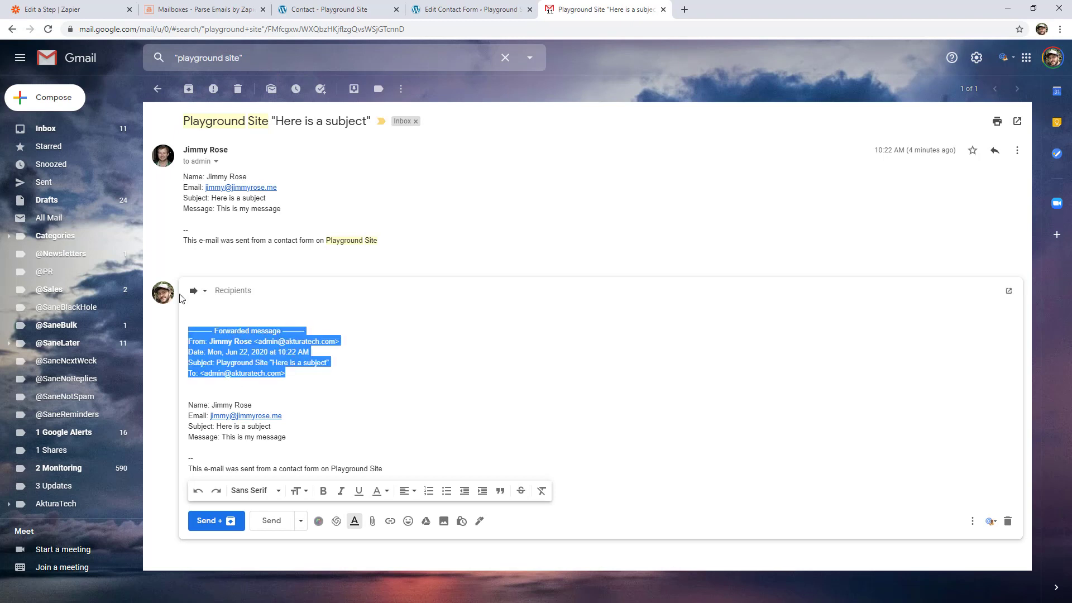
pyautogui.press('BackSpace')
pyautogui.press('Delete')
pyautogui.press('Delete')
pyautogui.press('Delete')
pyautogui.press('Delete')
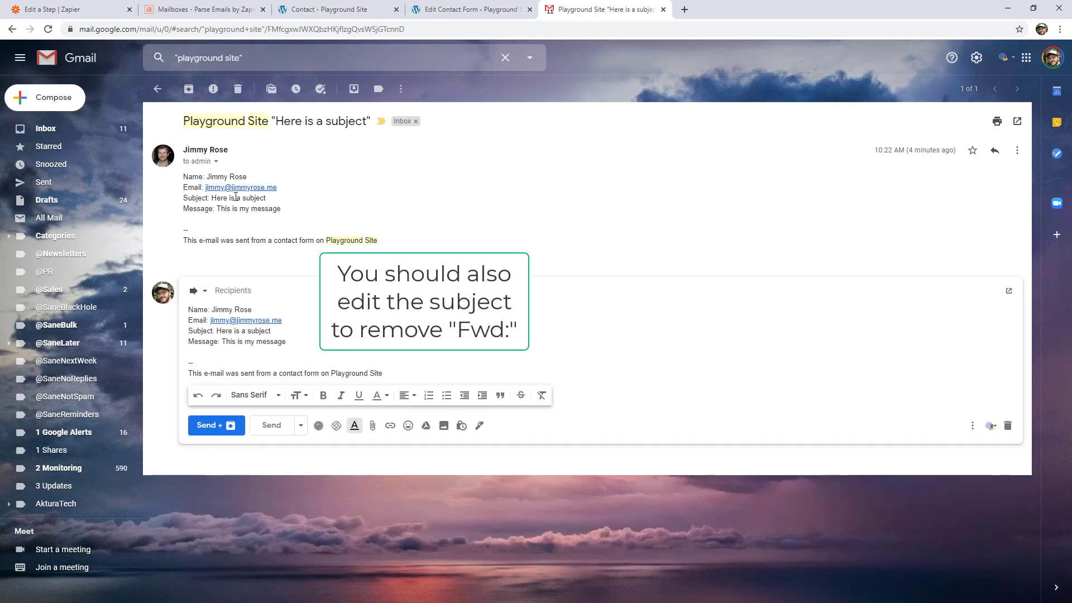
# - Address the forwarded submission to the new contact form parser mailbox and send it
pyautogui.click(275, 290)
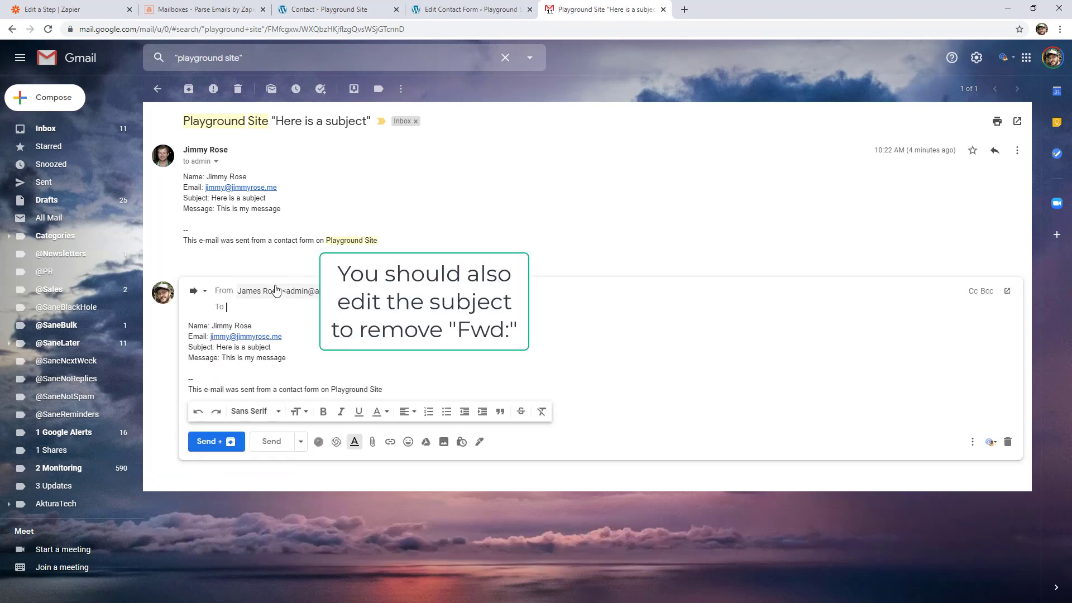
pyautogui.hotkey('ctrl', 'v')
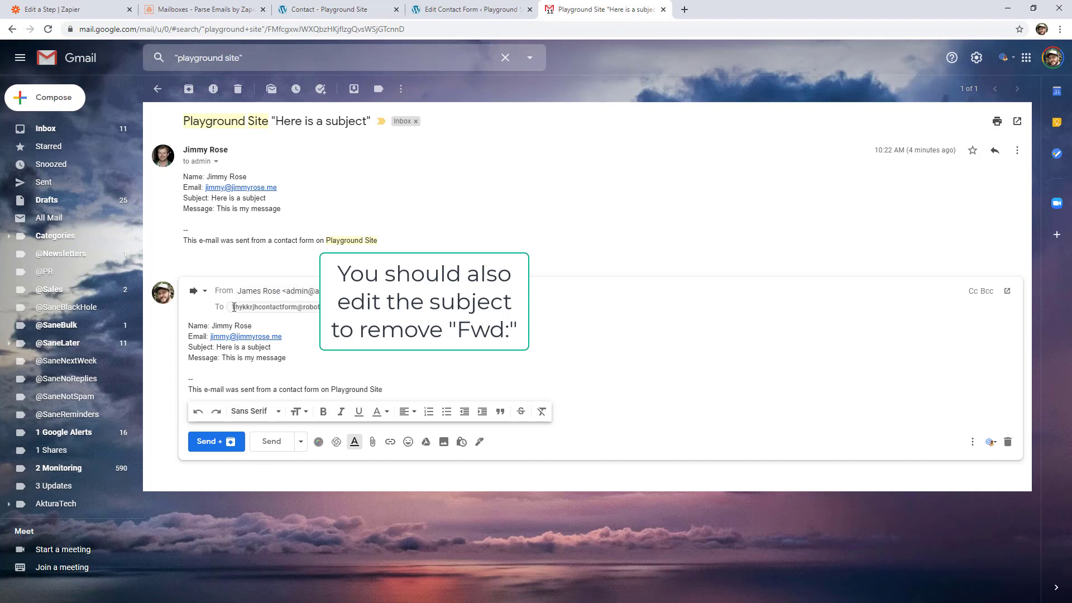
pyautogui.click(288, 449)
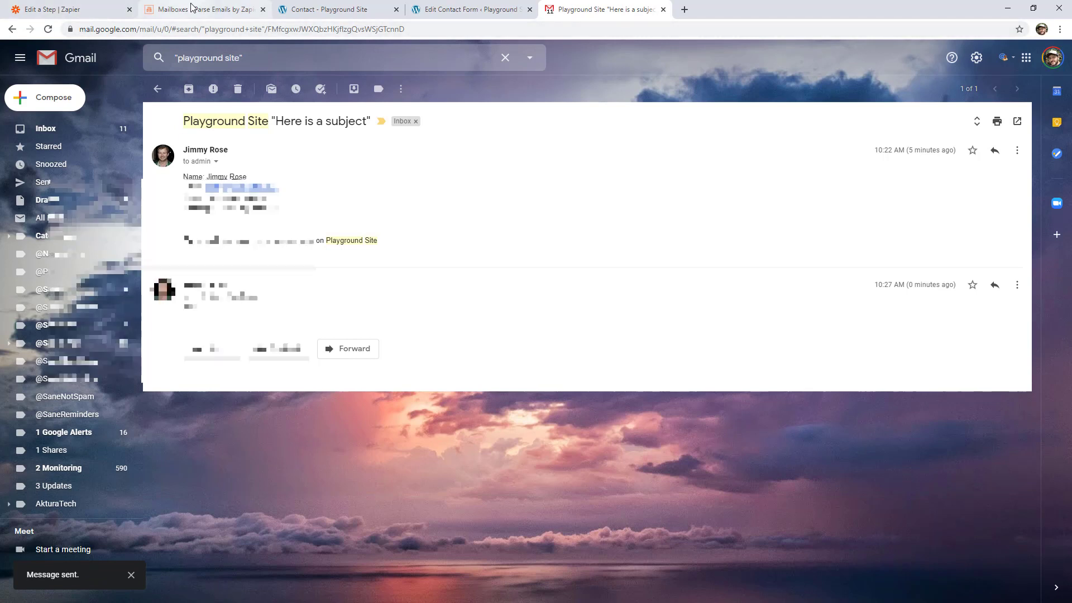
# - In Email Parser, view the contact form mailbox's received emails and start creating a template from the forwarded email
pyautogui.click(191, 6)
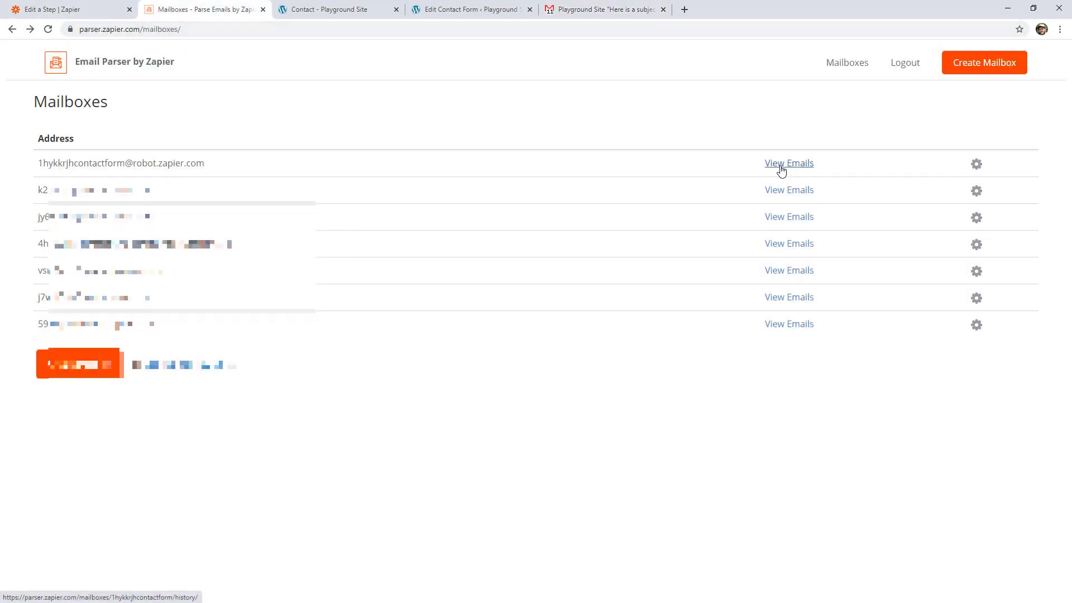
pyautogui.click(799, 164)
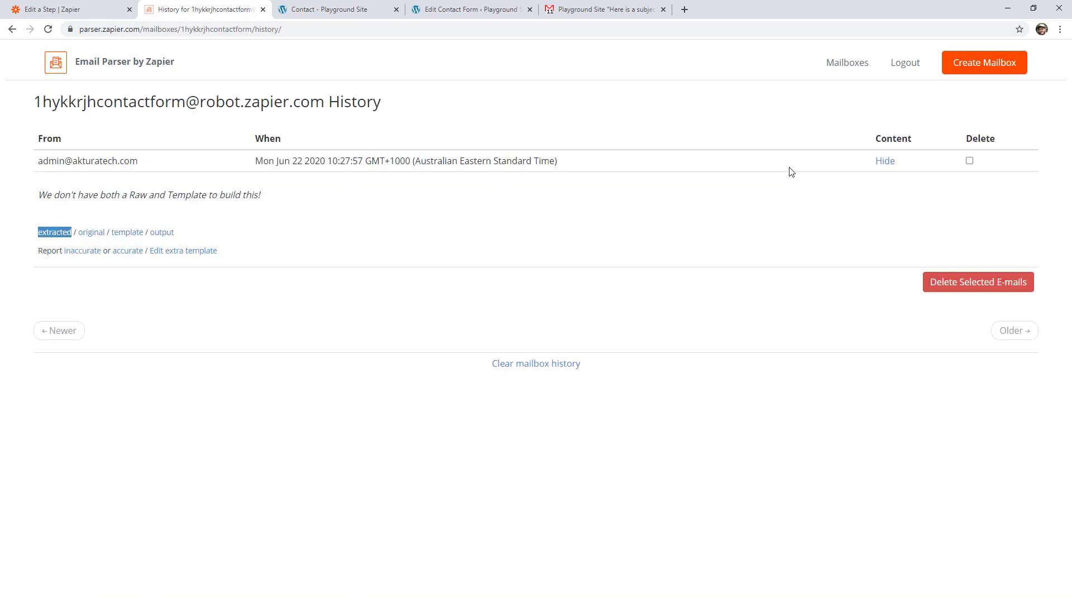
pyautogui.moveTo(25, 163); pyautogui.dragTo(803, 175)
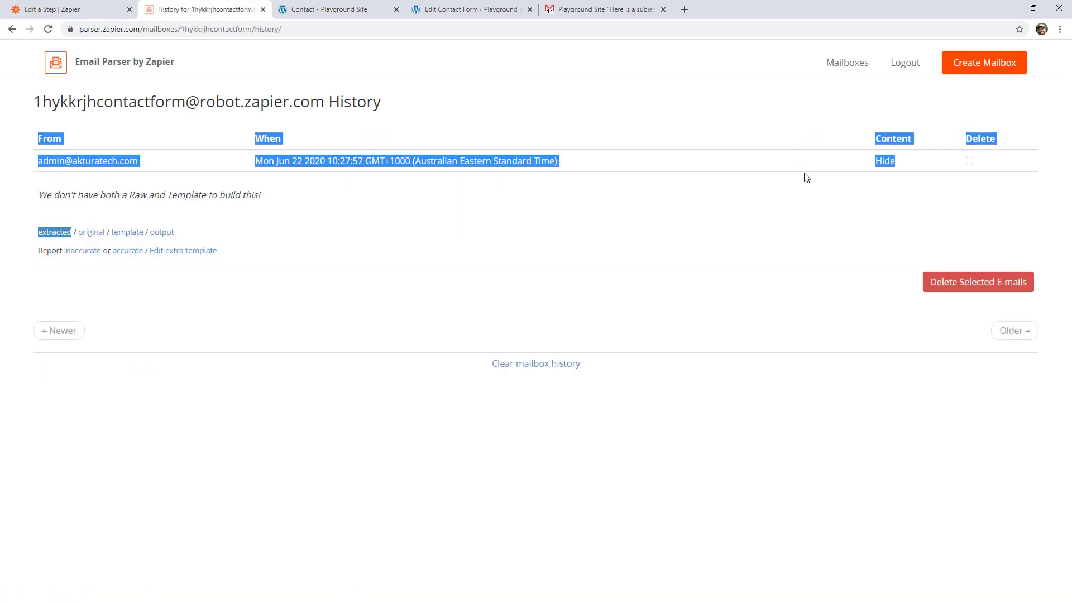
pyautogui.click(822, 177)
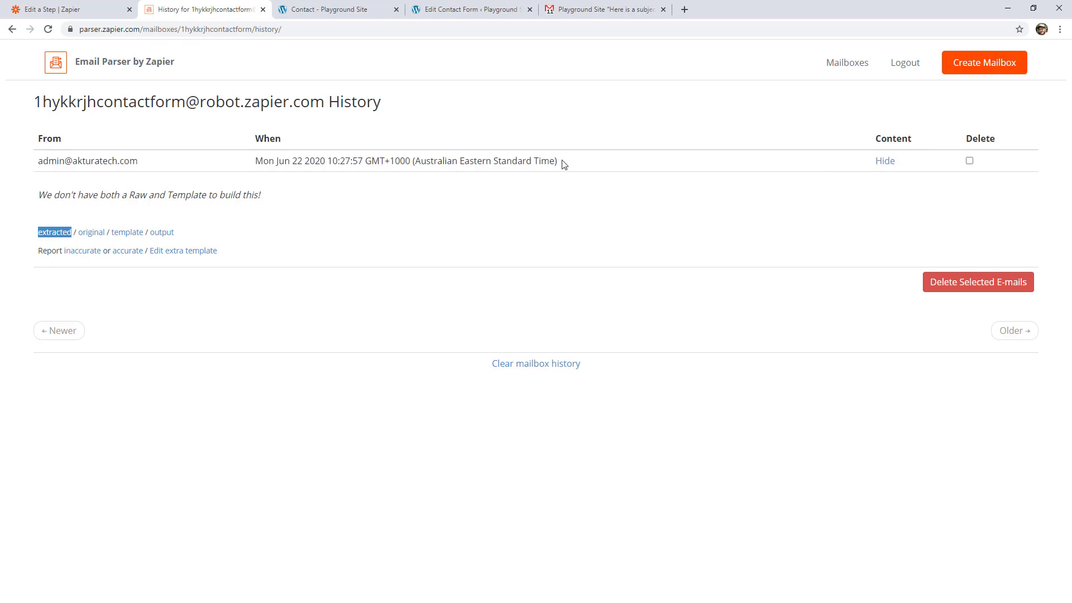
pyautogui.click(128, 235)
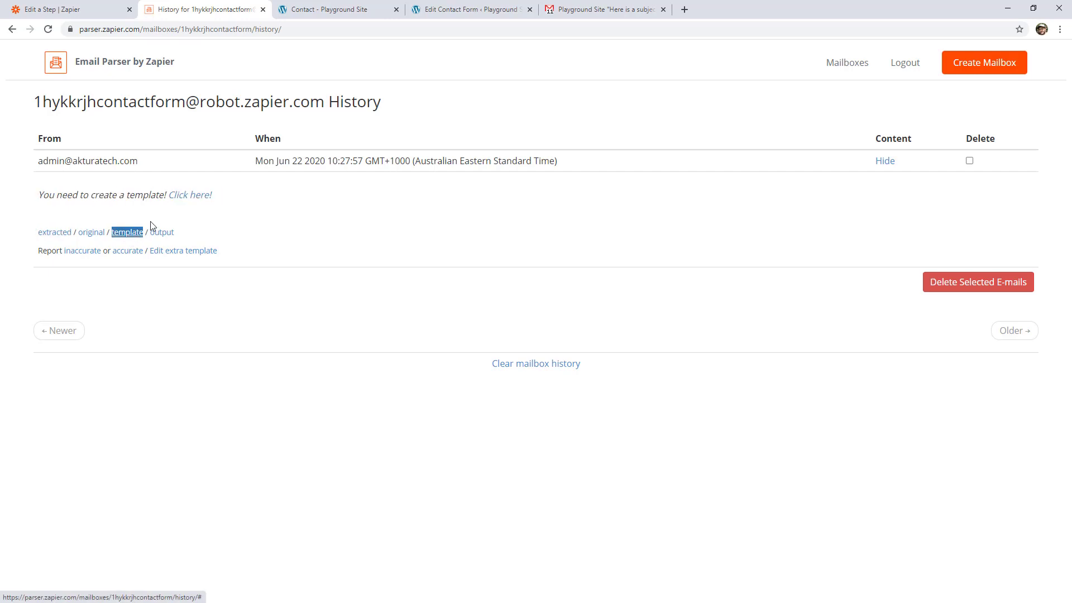
pyautogui.click(194, 200)
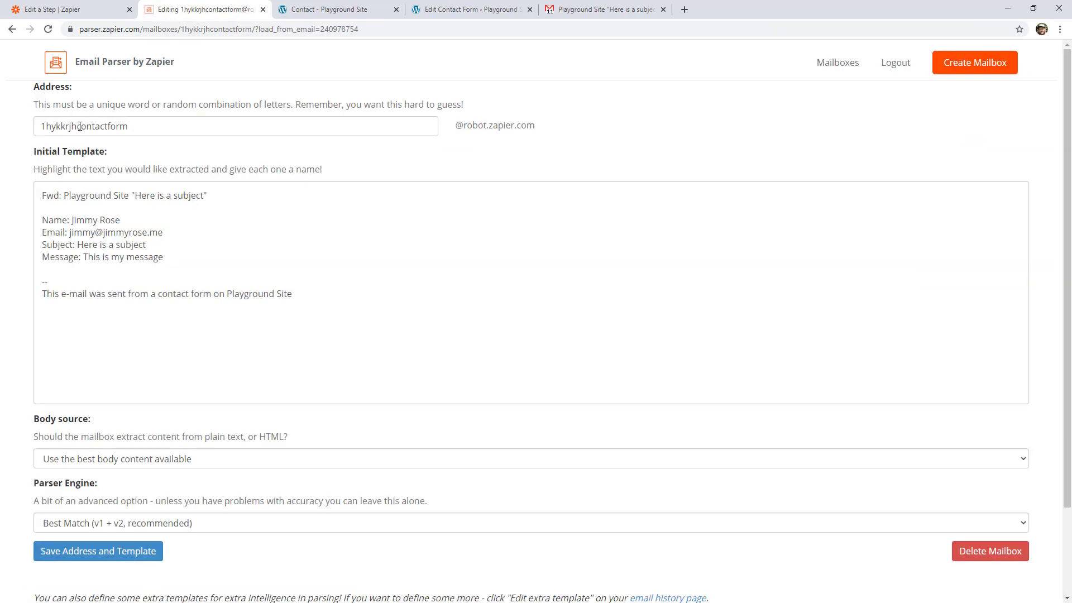
pyautogui.moveTo(80, 126); pyautogui.dragTo(167, 132)
pyautogui.click(168, 133)
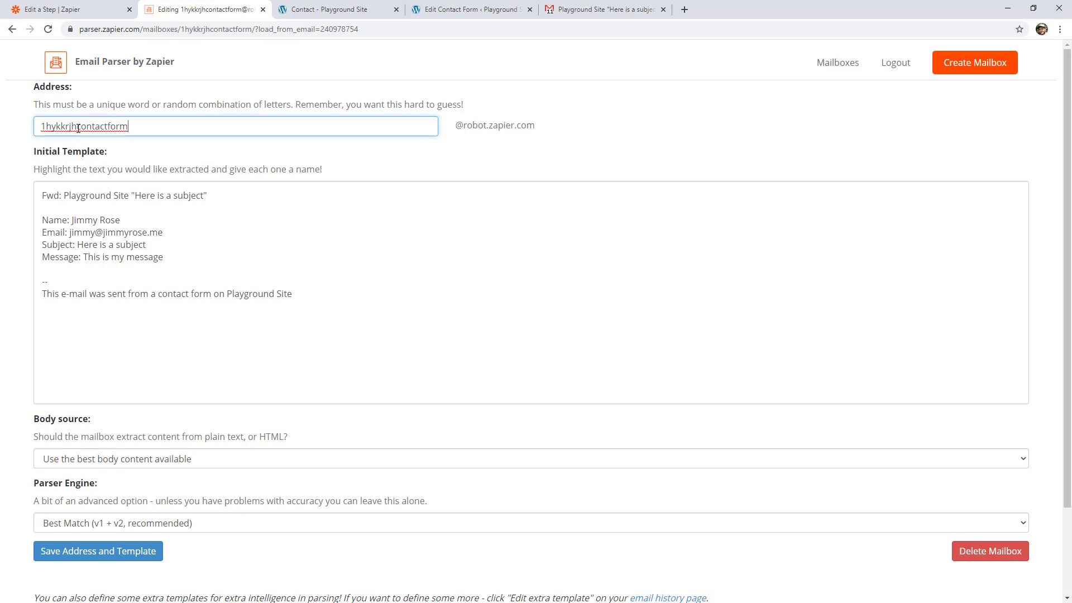
pyautogui.moveTo(76, 126); pyautogui.dragTo(167, 127)
pyautogui.click(165, 131)
pyautogui.click(93, 171)
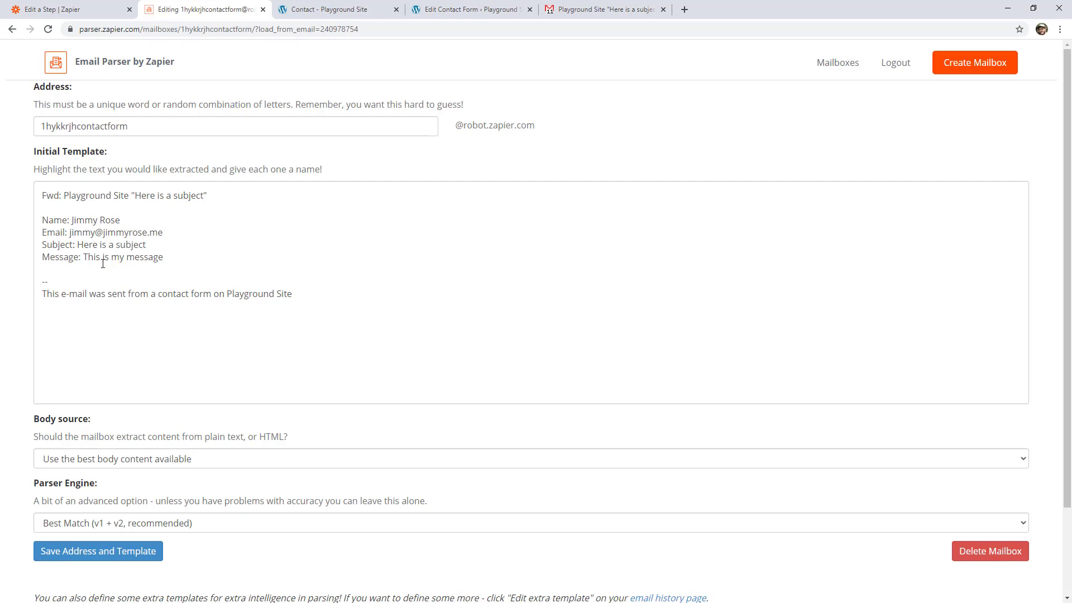
# - Remove the "Fwd:" prefix from the subject line of the initial template
pyautogui.click(65, 195)
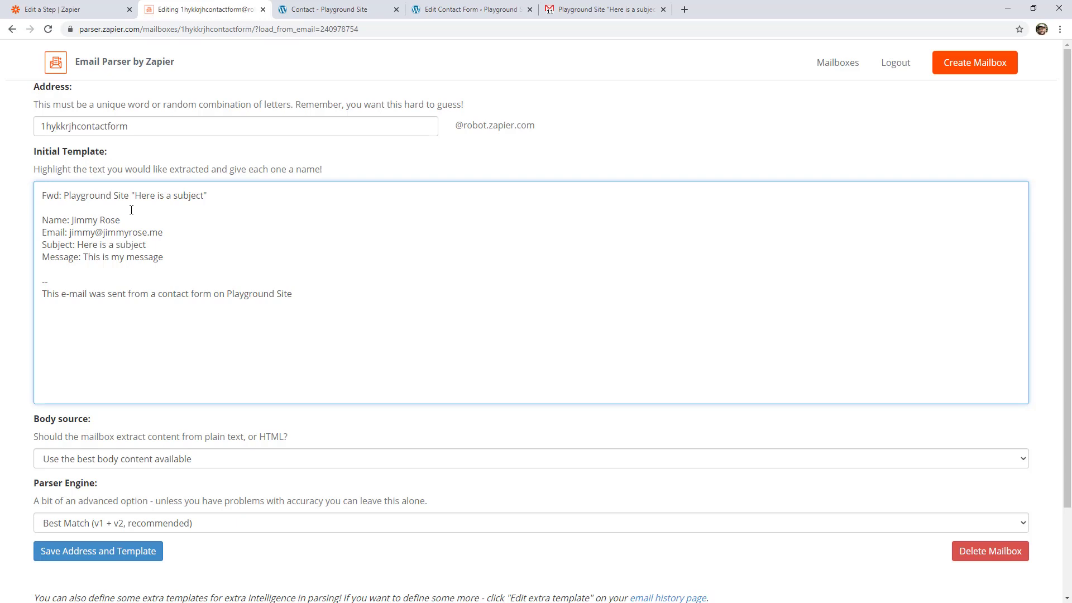
pyautogui.press('BackSpace')
pyautogui.press('BackSpace')
pyautogui.press('BackSpace')
pyautogui.press('BackSpace')
pyautogui.press('BackSpace')
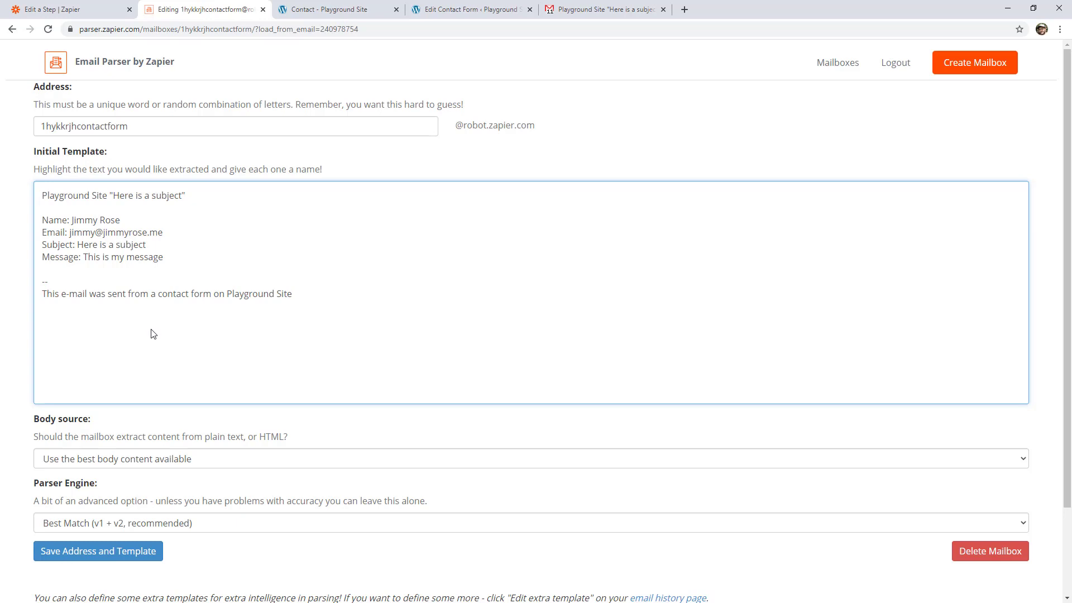
# - Mark the sender's name and email values in the template as extracted fields called "name" and "email"
pyautogui.moveTo(120, 221); pyautogui.dragTo(72, 221)
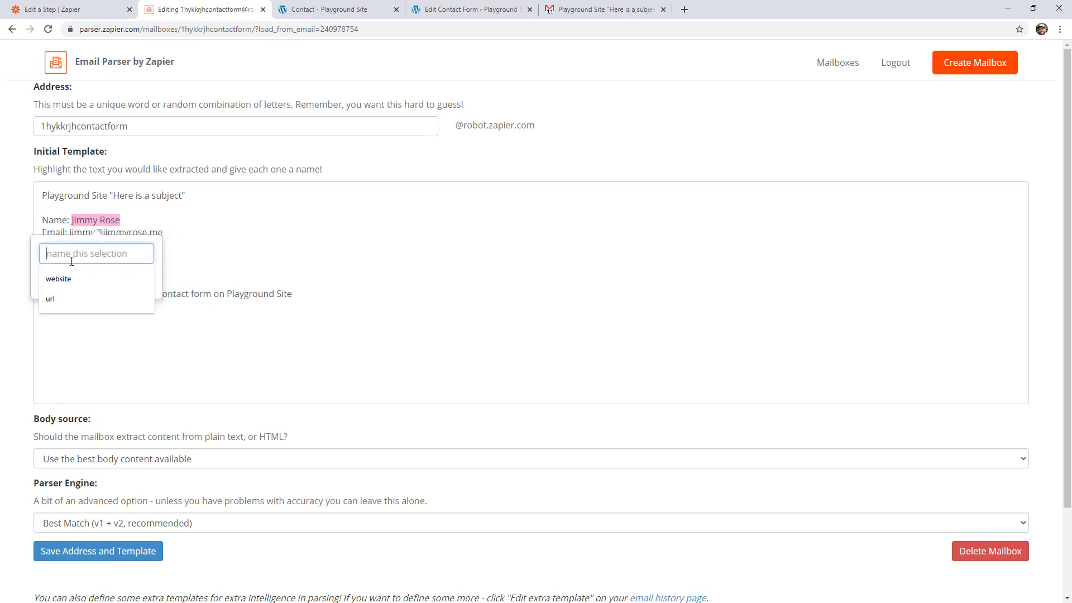
pyautogui.write('name')
pyautogui.press('Return')
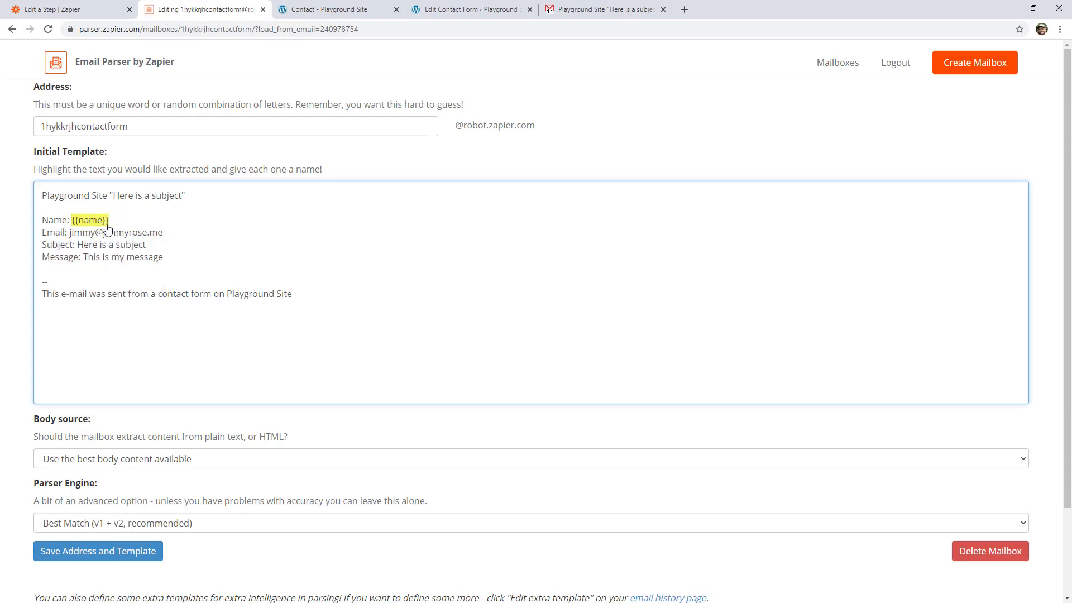
pyautogui.moveTo(164, 233); pyautogui.dragTo(70, 233)
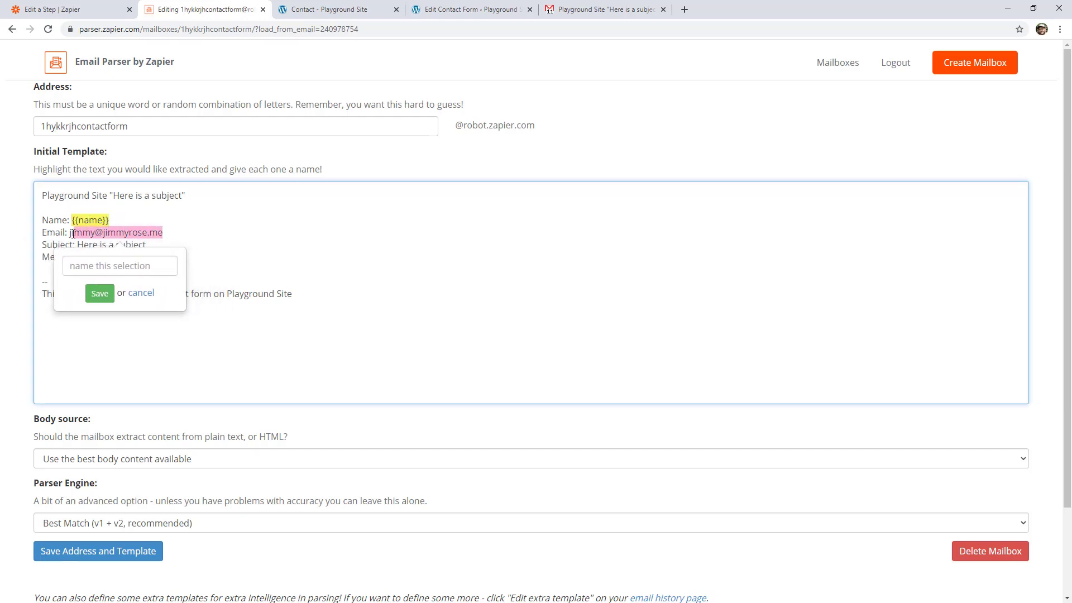
pyautogui.click(86, 263)
pyautogui.write('email')
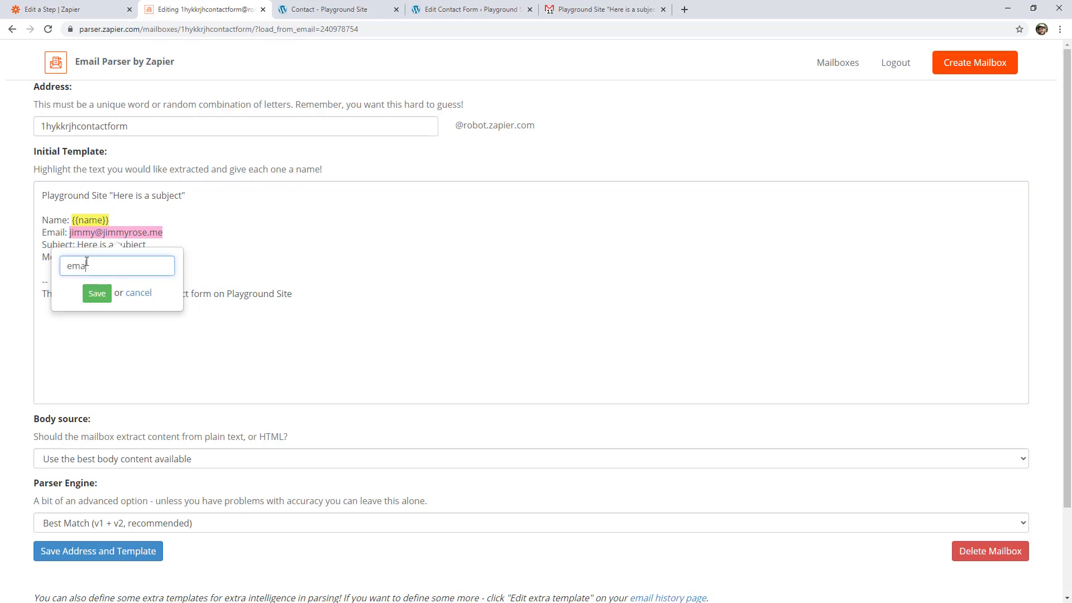
pyautogui.press('Return')
# - Mark the "Here is a subject" value after Subject and the "This is my message" text as fields "subject" and "message"
pyautogui.moveTo(156, 244); pyautogui.dragTo(79, 245)
pyautogui.write('subject')
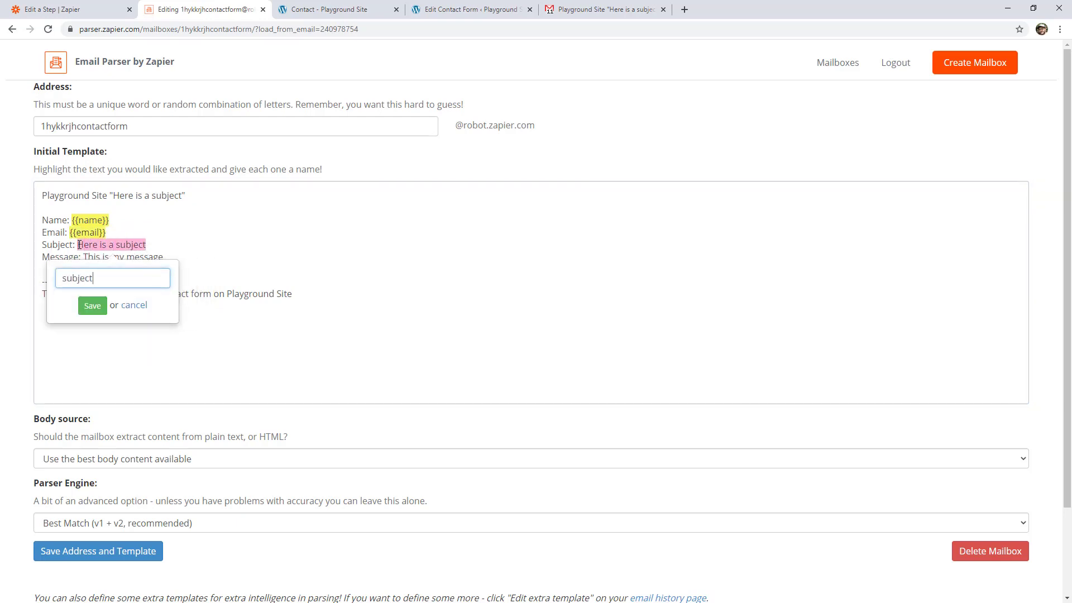
pyautogui.press('Return')
pyautogui.moveTo(177, 262); pyautogui.dragTo(84, 261)
pyautogui.write('message')
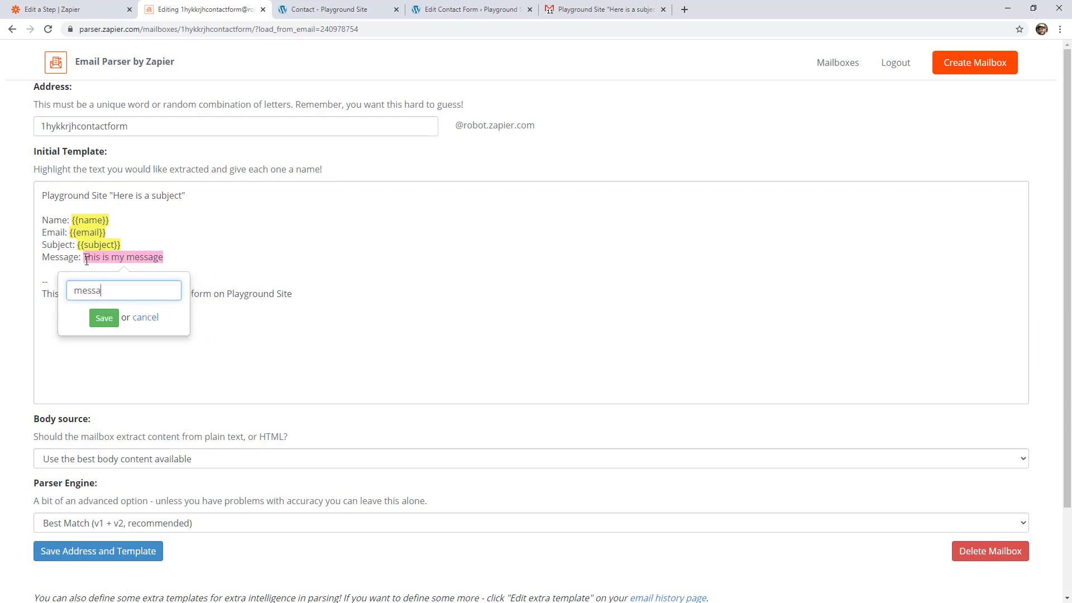
pyautogui.press('Return')
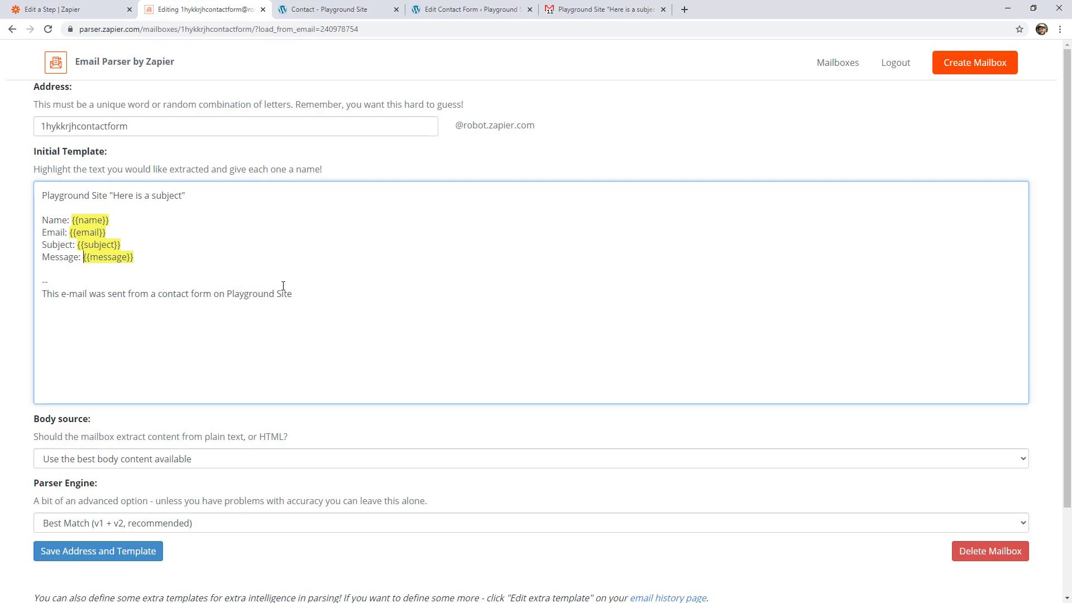
# - Mark "Playground Site" in the template's closing line as the field "website" and save the mailbox address and template
pyautogui.moveTo(300, 294); pyautogui.dragTo(229, 295)
pyautogui.write('webs')
pyautogui.press('Down')
pyautogui.press('Return')
pyautogui.click(90, 557)
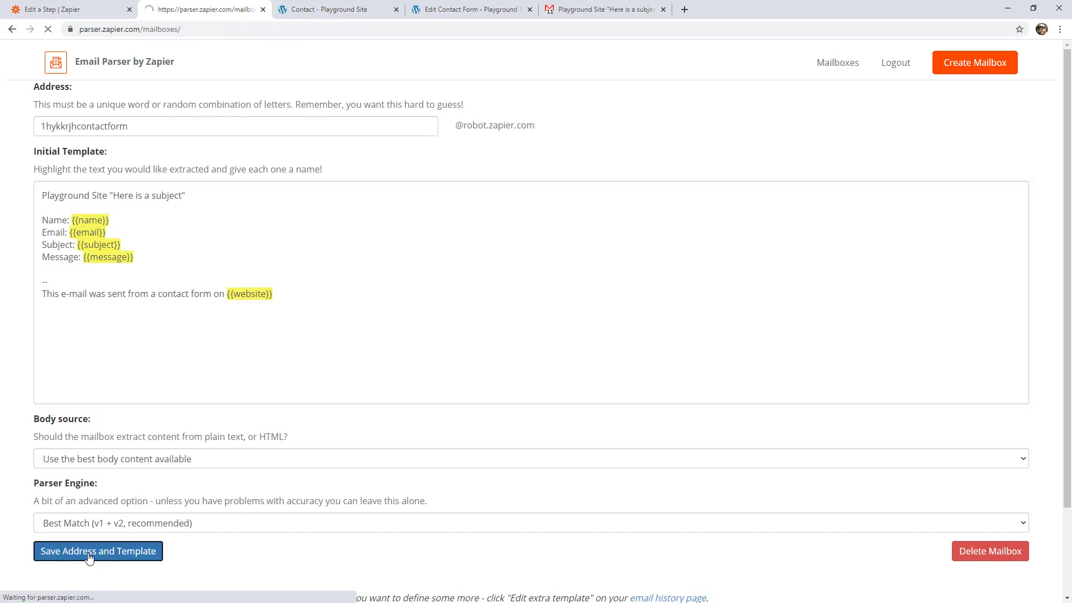
# - Back in the Zapier editor, choose the contact form mailbox for the New Email trigger and continue to its test
pyautogui.click(71, 11)
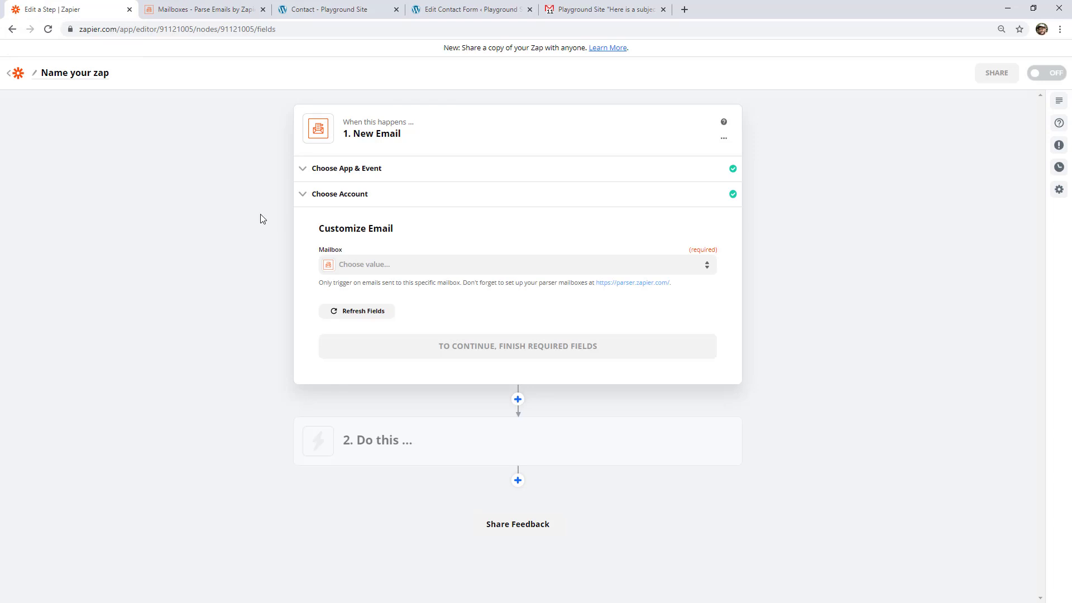
pyautogui.click(356, 266)
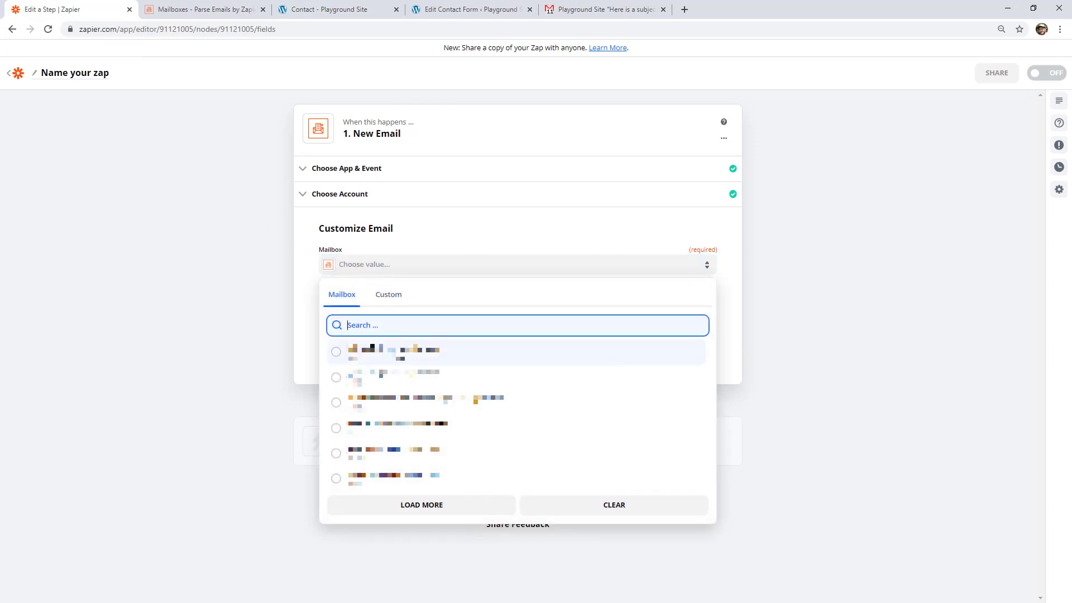
pyautogui.click(378, 517)
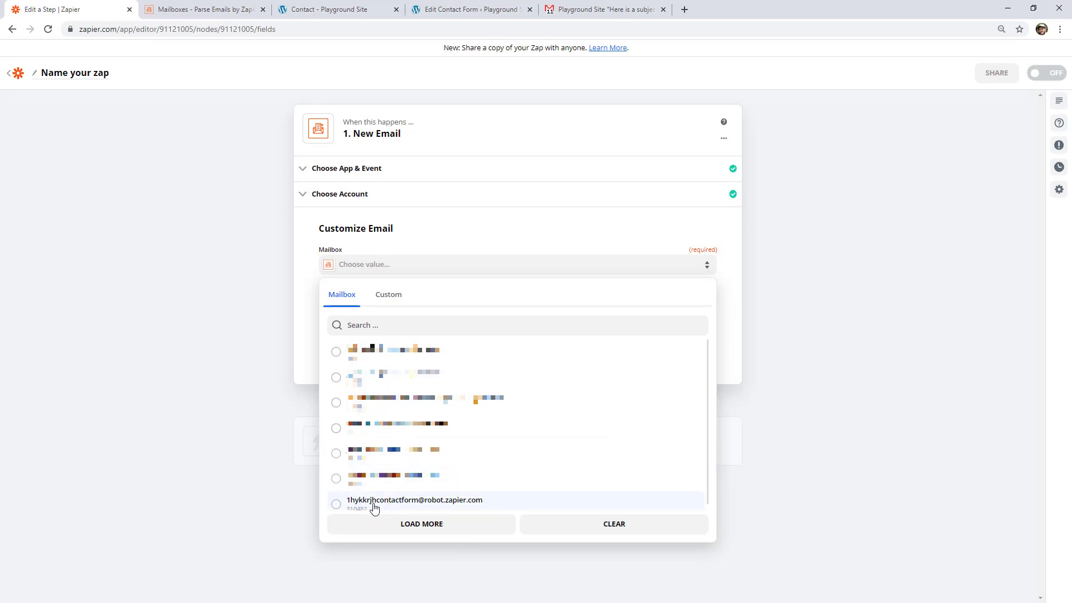
pyautogui.click(374, 506)
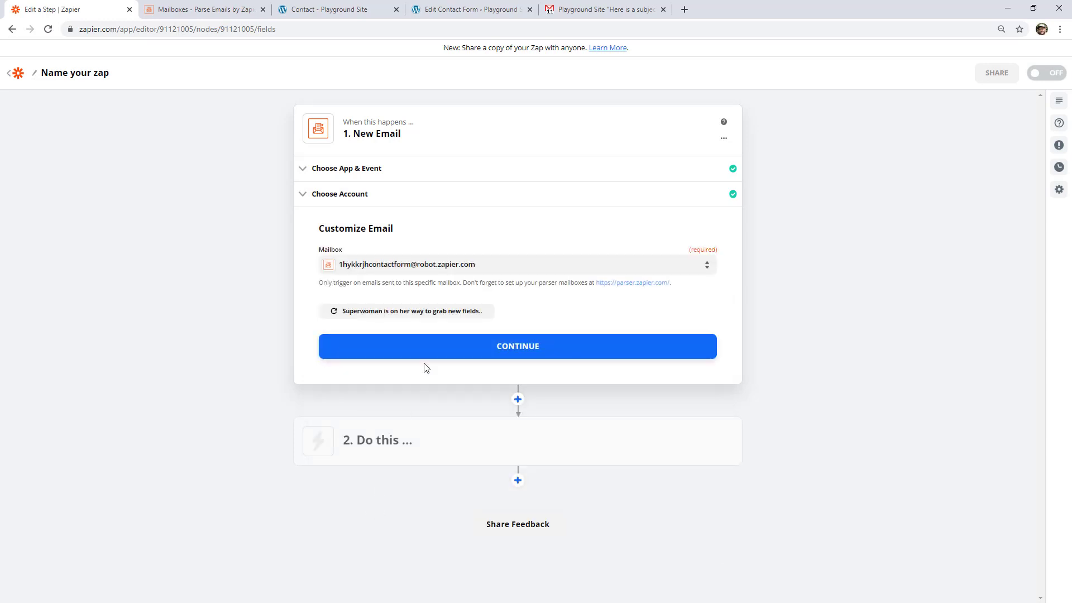
pyautogui.click(435, 348)
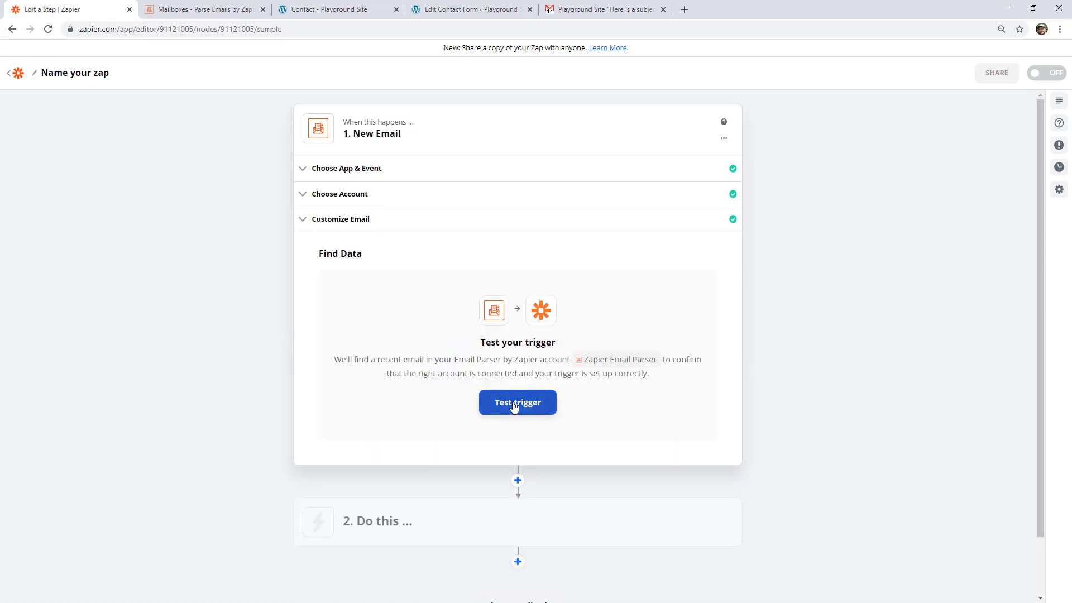
# - Test the trigger and examine the found email's body and parsed output fields
pyautogui.click(511, 402)
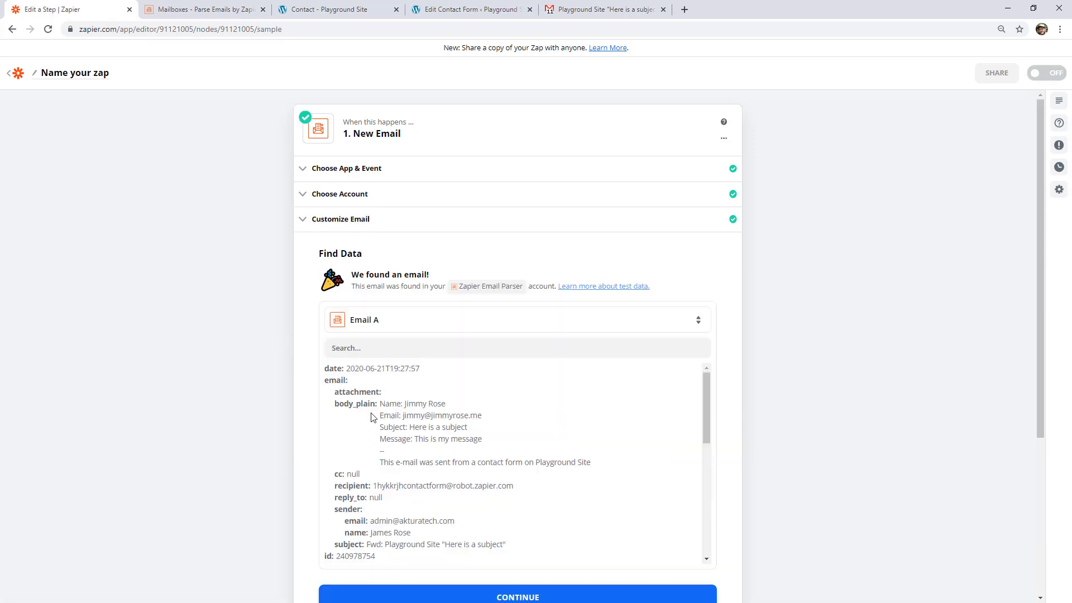
pyautogui.scroll(-1, 247, 408)
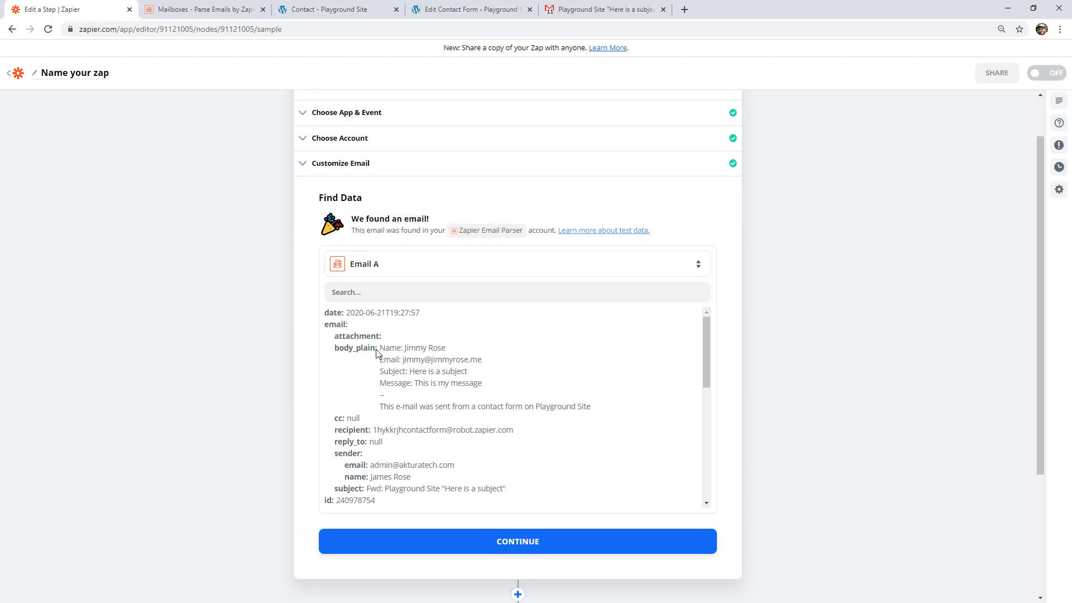
pyautogui.moveTo(379, 348); pyautogui.dragTo(442, 382)
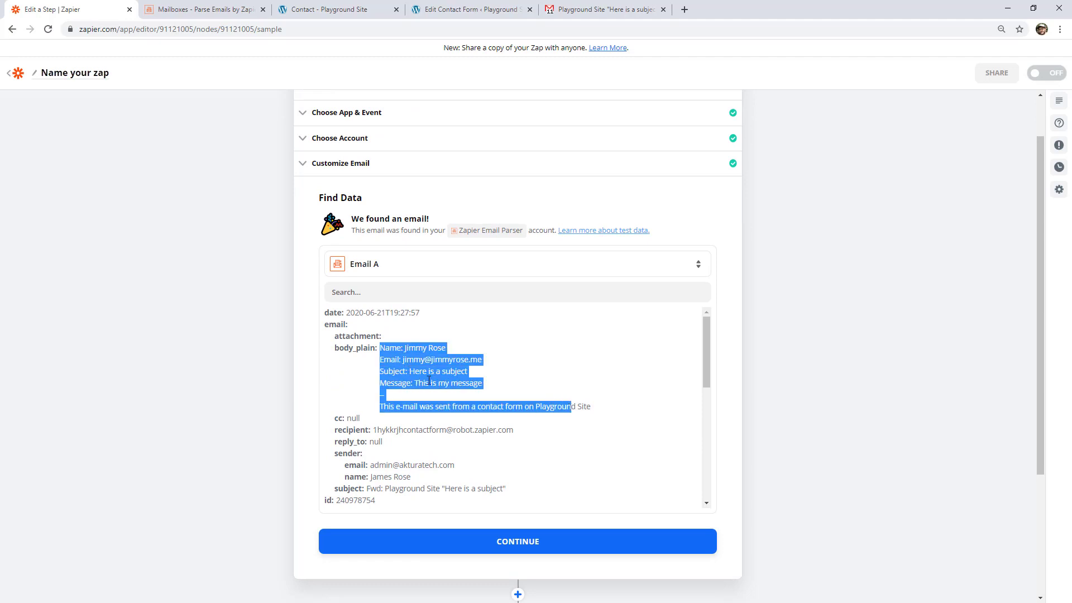
pyautogui.scroll(-1, 428, 380)
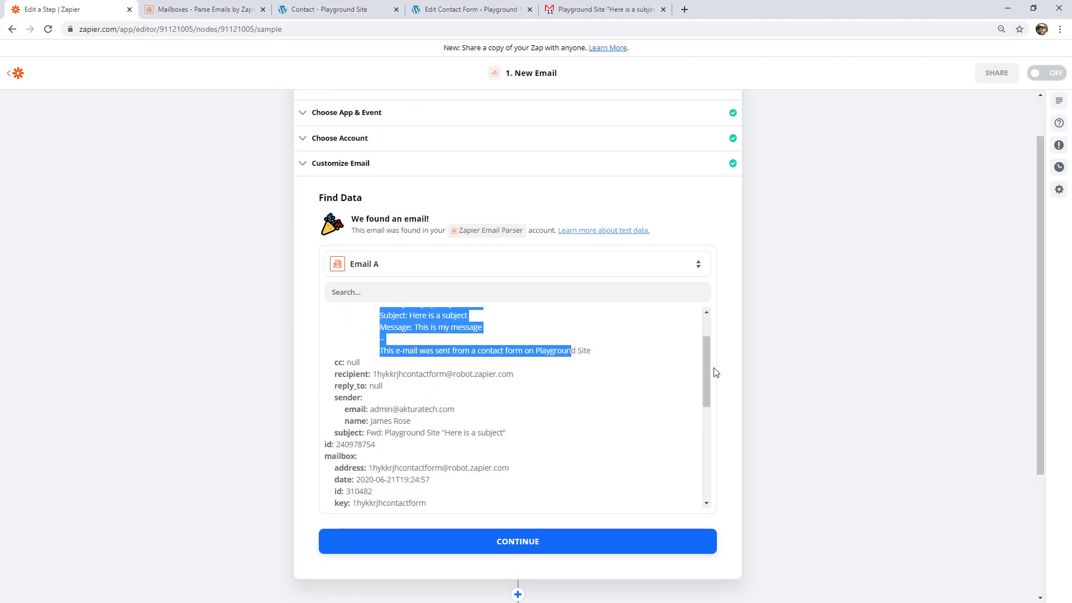
pyautogui.moveTo(704, 372); pyautogui.dragTo(700, 457)
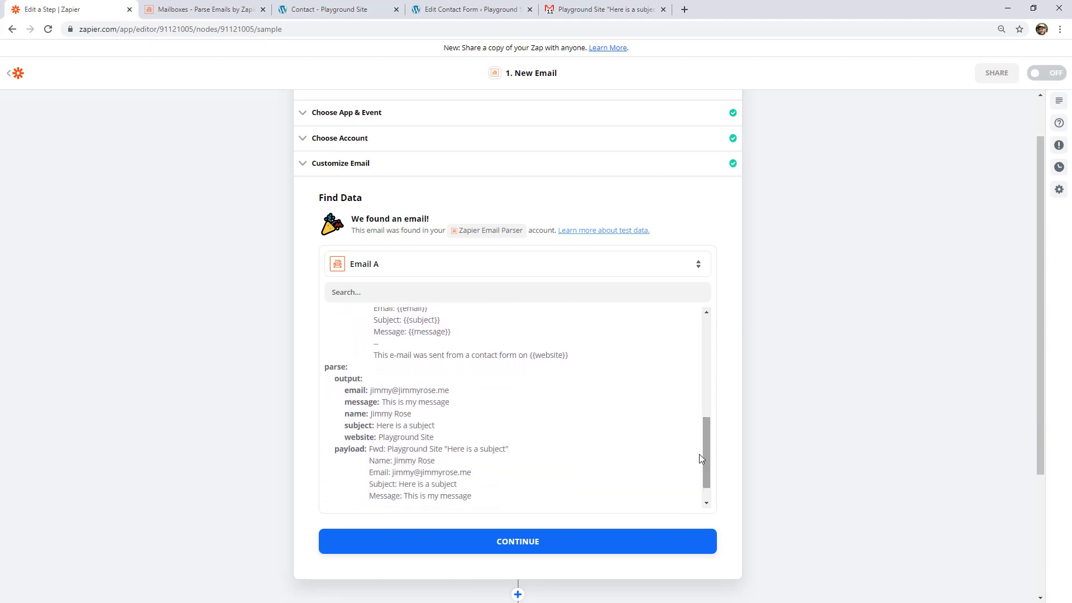
# - Review the parsed output fields of the found email and continue to the zap's action step
pyautogui.moveTo(370, 390); pyautogui.dragTo(370, 414)
pyautogui.click(401, 413)
pyautogui.moveTo(439, 426)
pyautogui.mouseDown()
pyautogui.moveTo(377, 426)
pyautogui.moveTo(447, 438)
pyautogui.mouseUp()
pyautogui.click(447, 439)
pyautogui.click(473, 552)
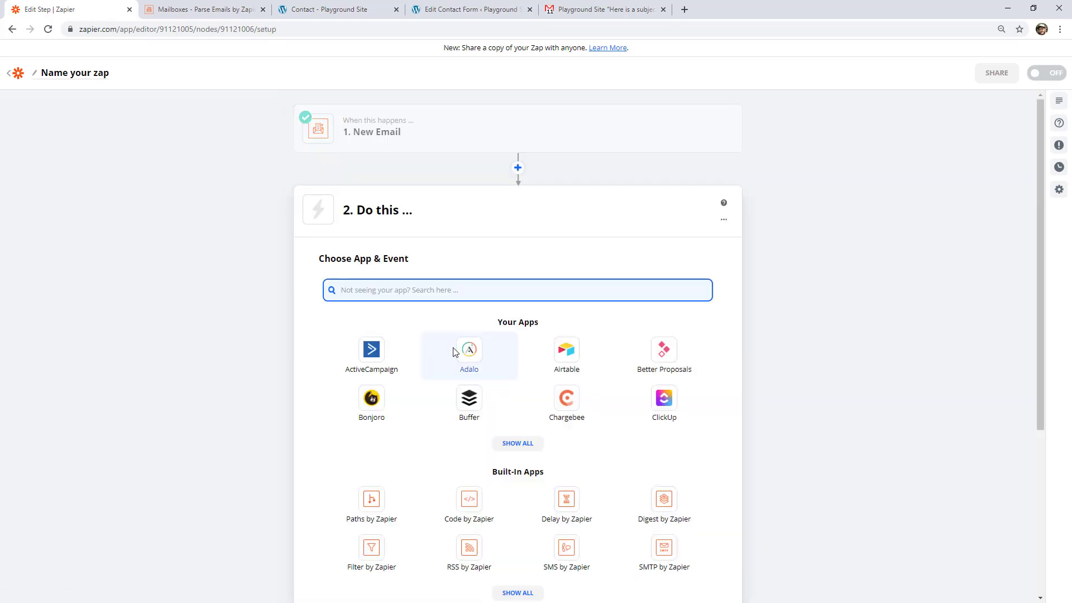
# - Set the zap's action to Create Card in Trello with the connected Trello account, and continue to the card customization
pyautogui.write('click')
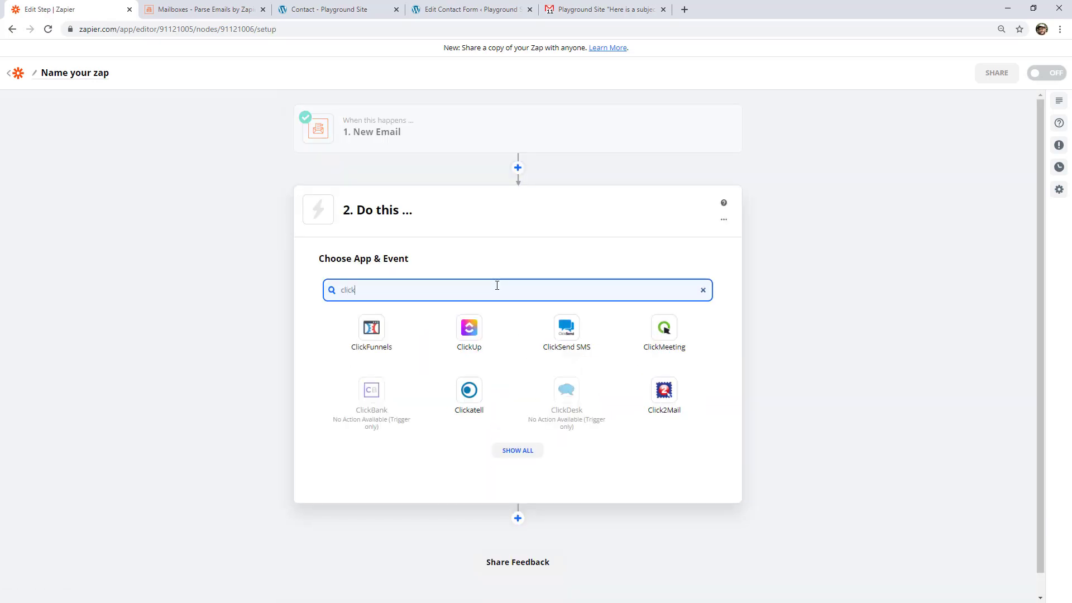
pyautogui.doubleClick(497, 285)
pyautogui.write('trell')
pyautogui.click(379, 357)
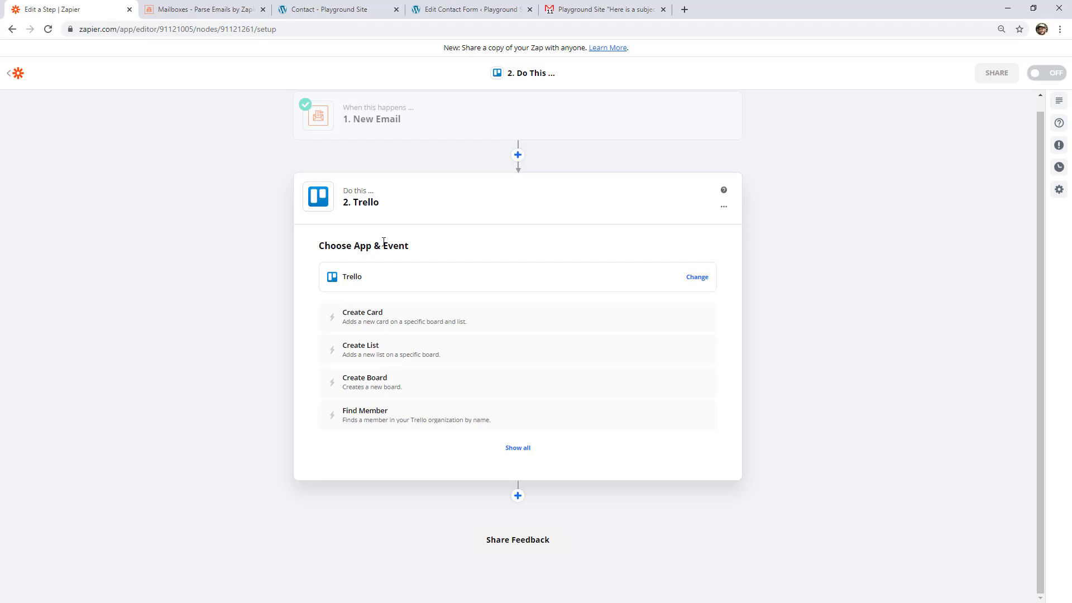
pyautogui.click(394, 320)
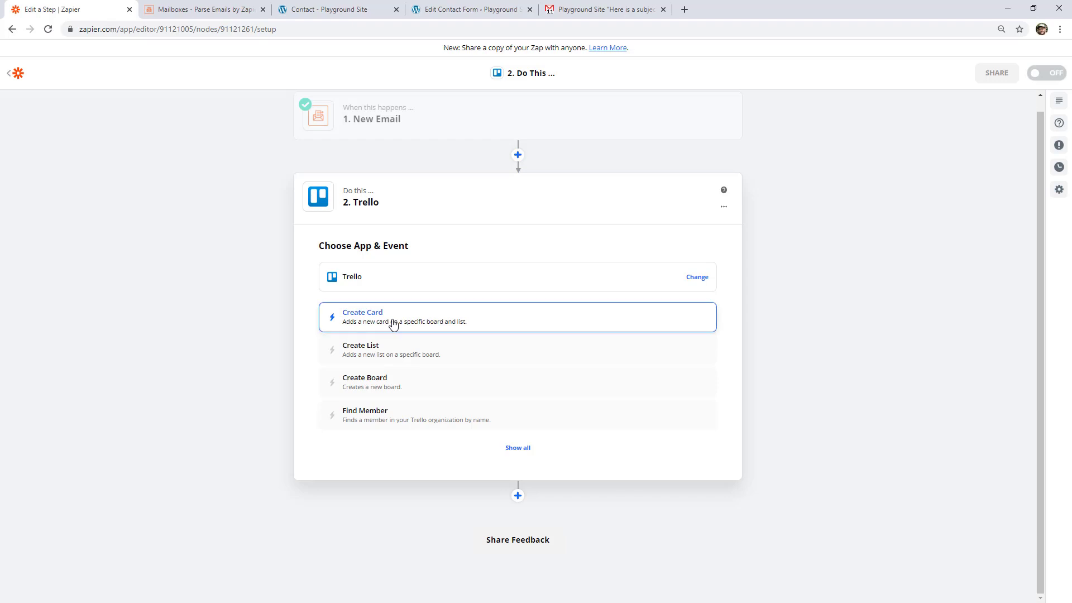
pyautogui.click(450, 369)
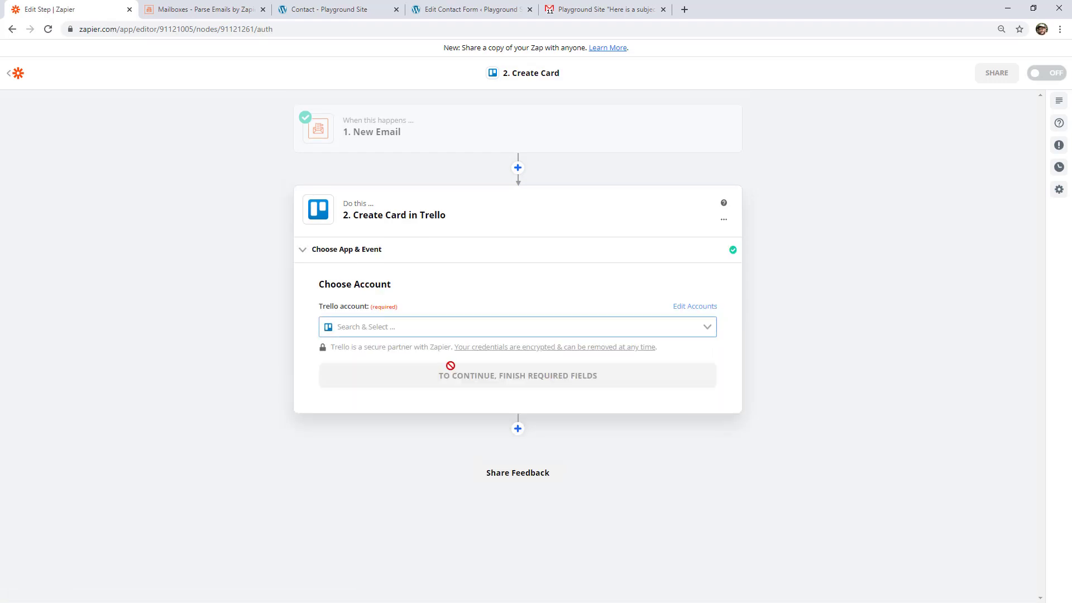
pyautogui.click(437, 352)
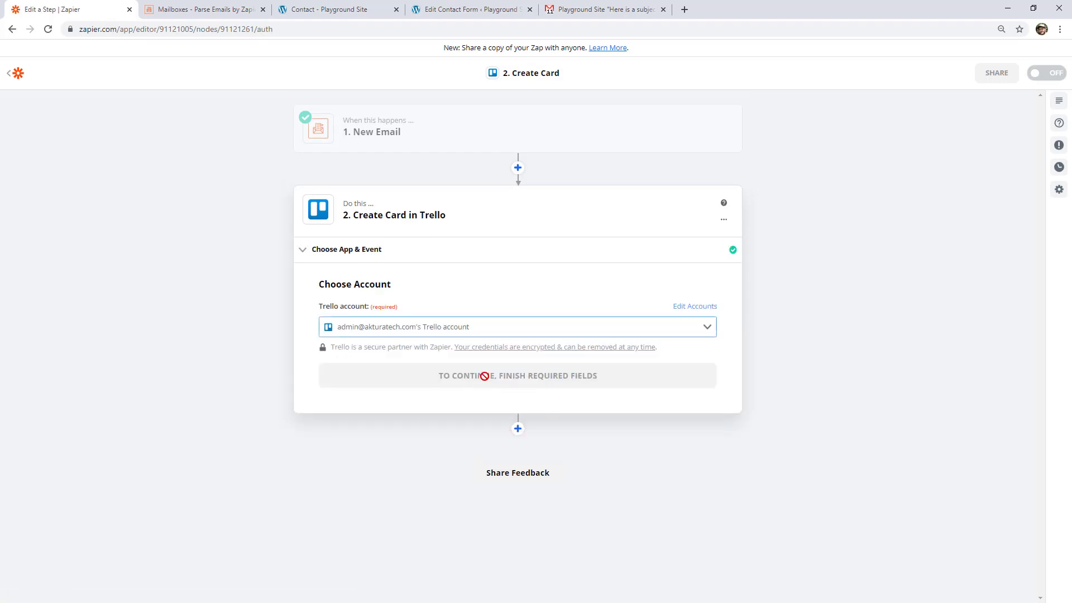
pyautogui.click(483, 377)
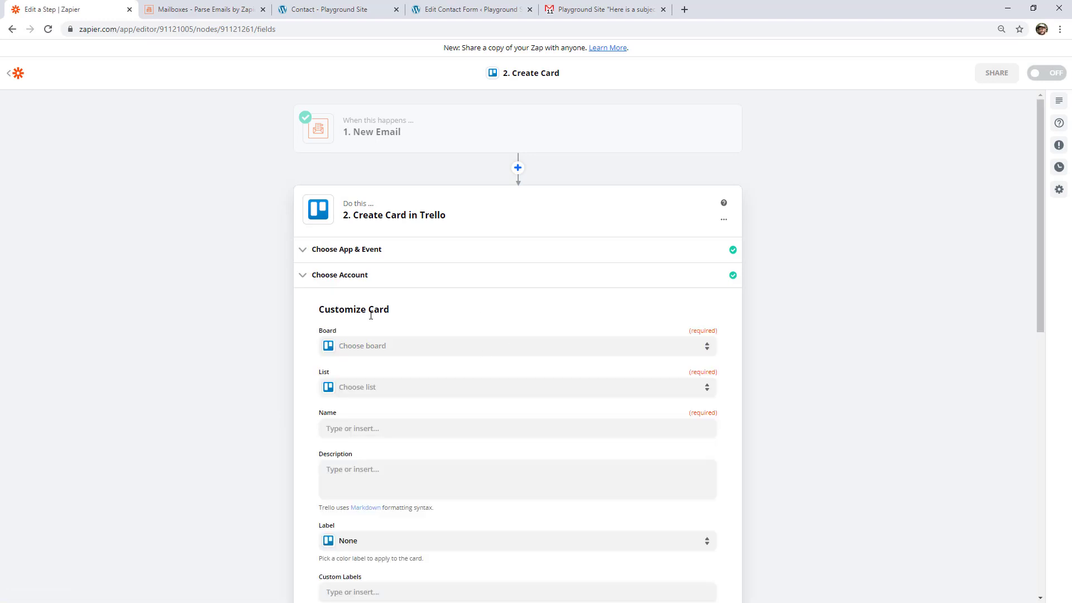
# - Start the card's Description with "New lead" and a "---" line, showing all the email data options available for insertion
pyautogui.scroll(-3, 364, 430)
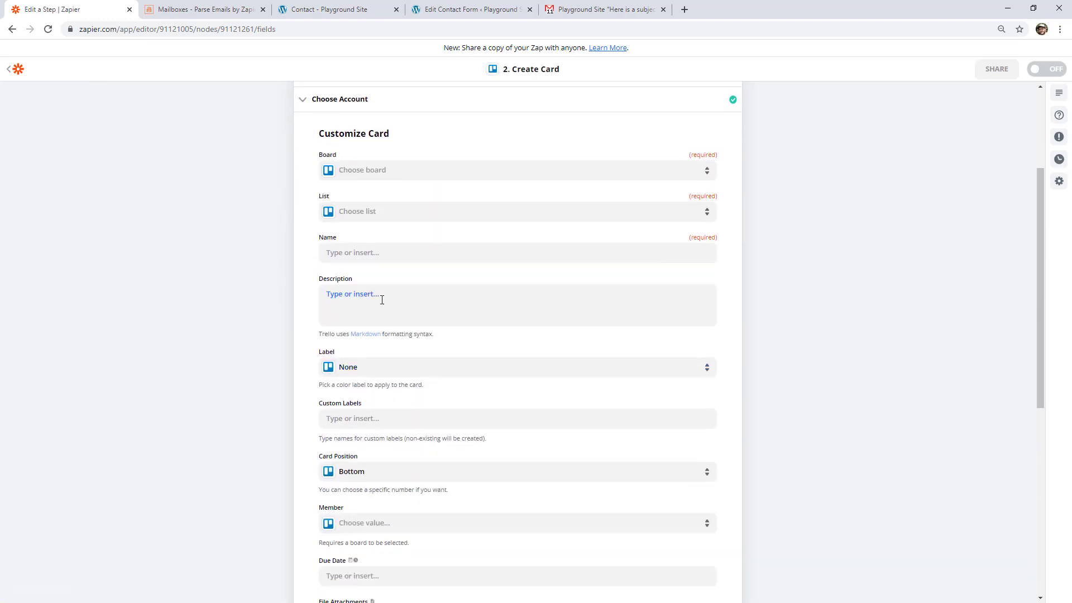
pyautogui.click(353, 301)
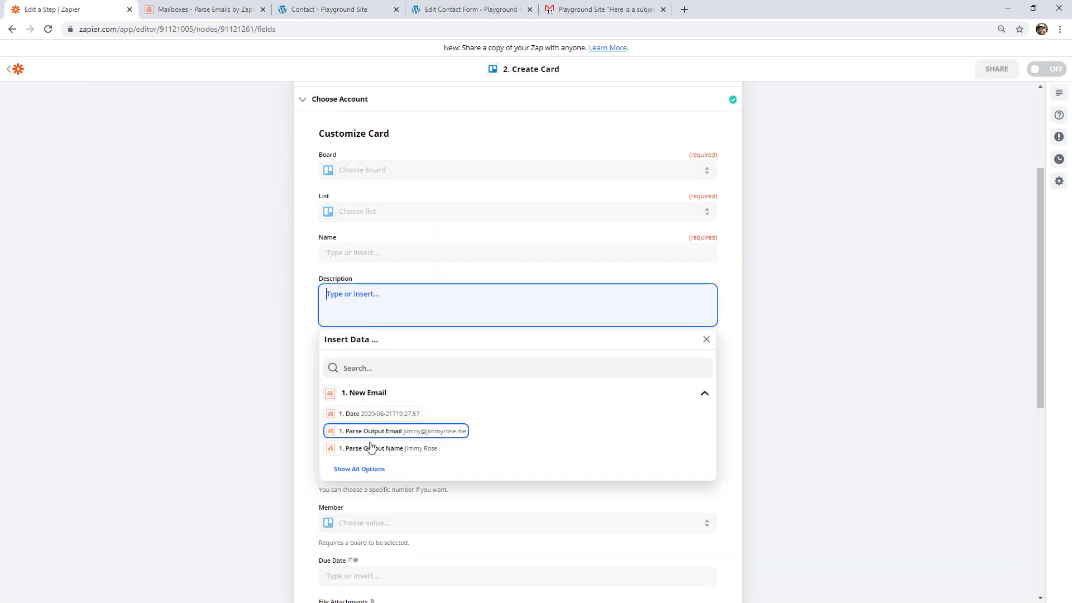
pyautogui.click(359, 469)
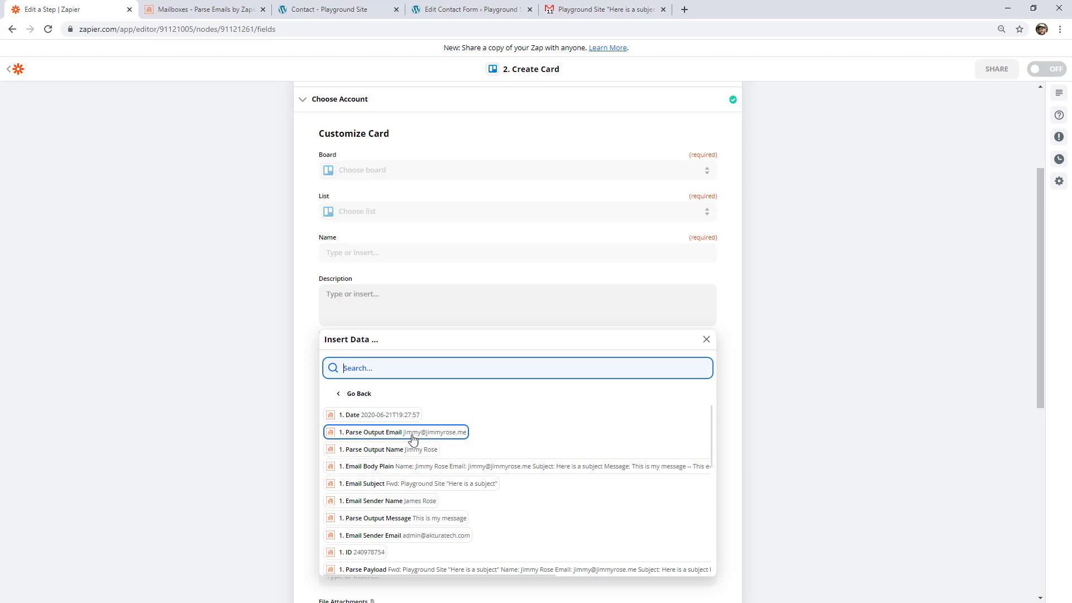
pyautogui.click(369, 301)
pyautogui.write('New lead')
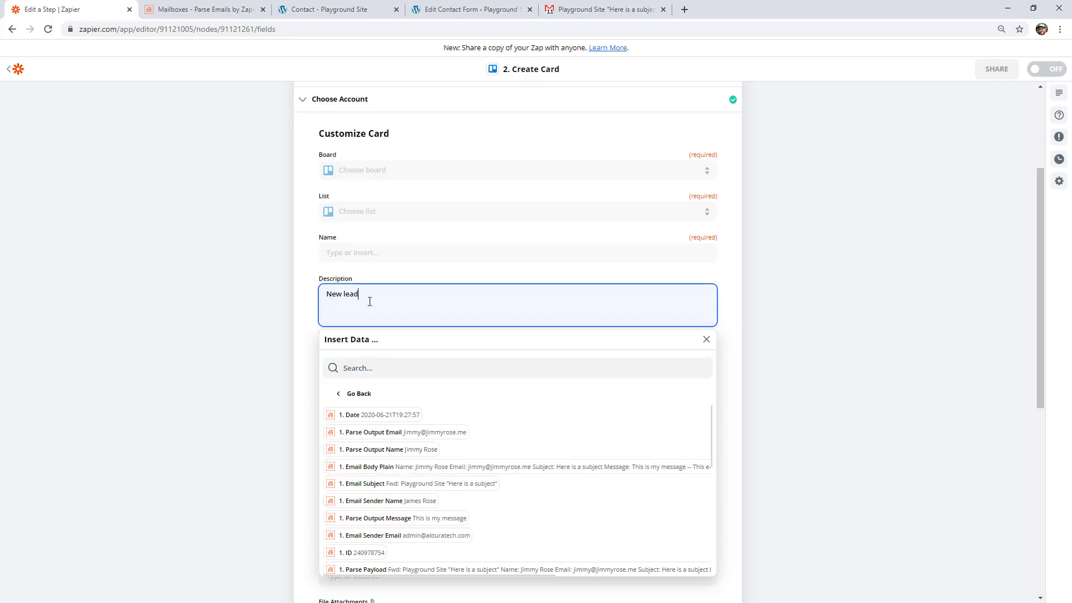
pyautogui.press('Return')
pyautogui.write('---')
pyautogui.press('Return')
pyautogui.press('Return')
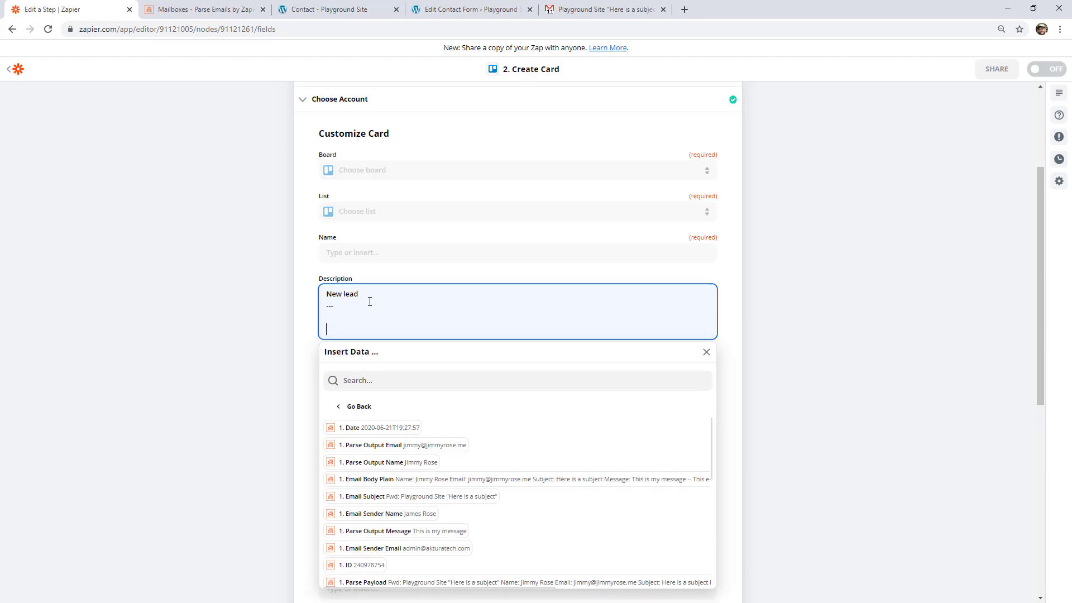
# - Add "Name:" with the Parse Output Name field and "Their message:" with the Parse Output Message field to the card's Description
pyautogui.write('Name:')
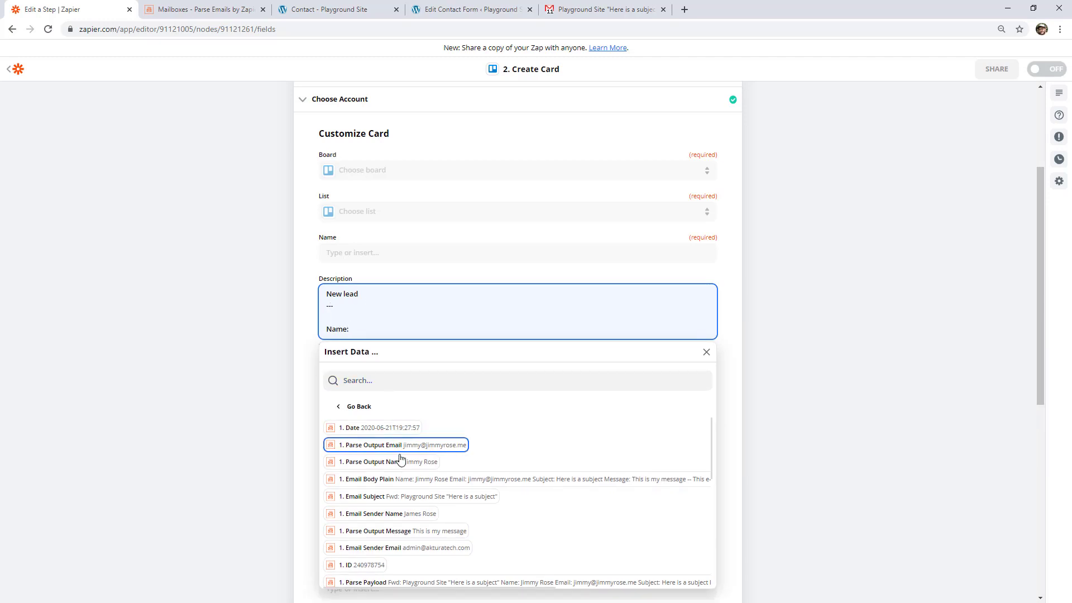
pyautogui.click(379, 462)
pyautogui.press('Return')
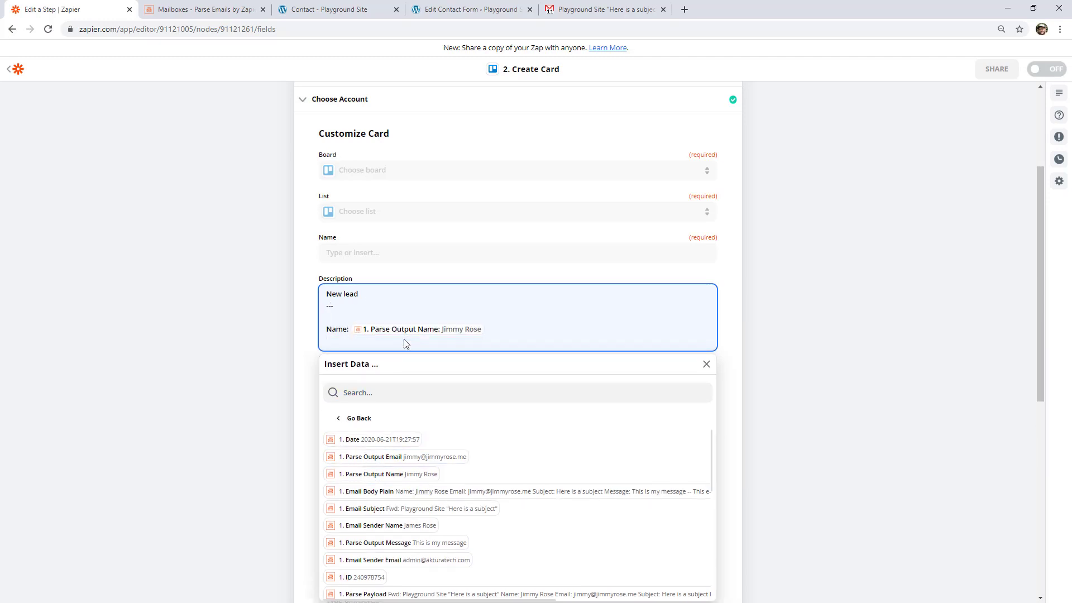
pyautogui.write('Their message:')
pyautogui.click(407, 542)
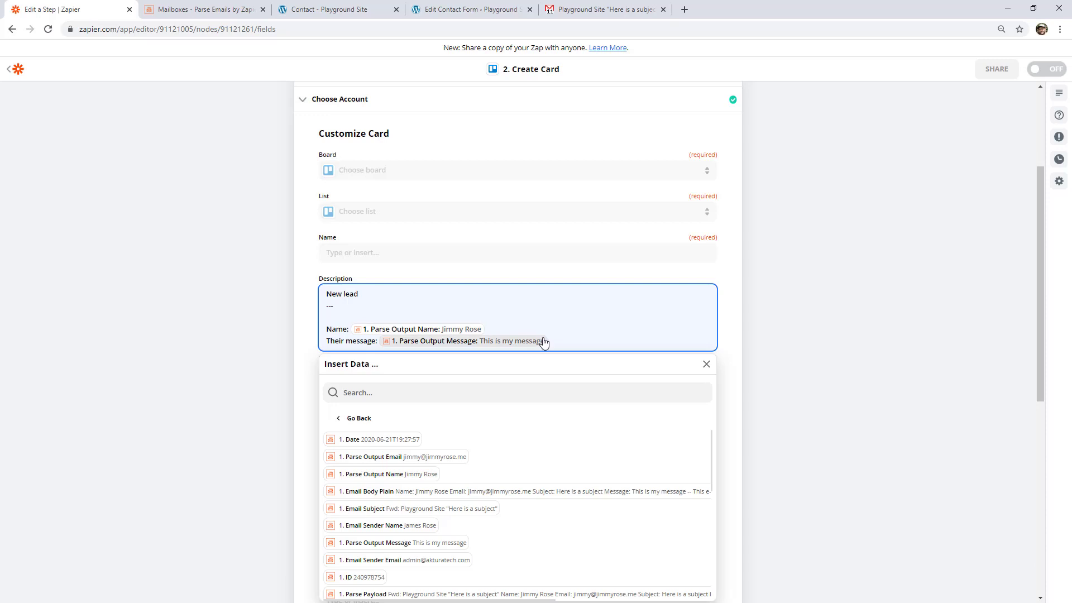
pyautogui.click(755, 349)
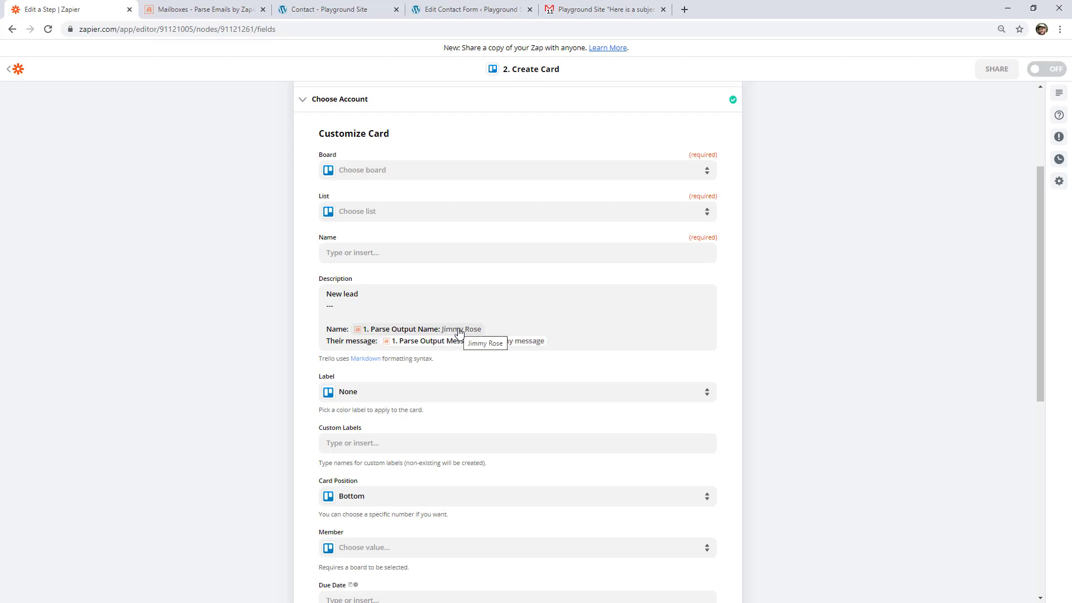
pyautogui.click(683, 328)
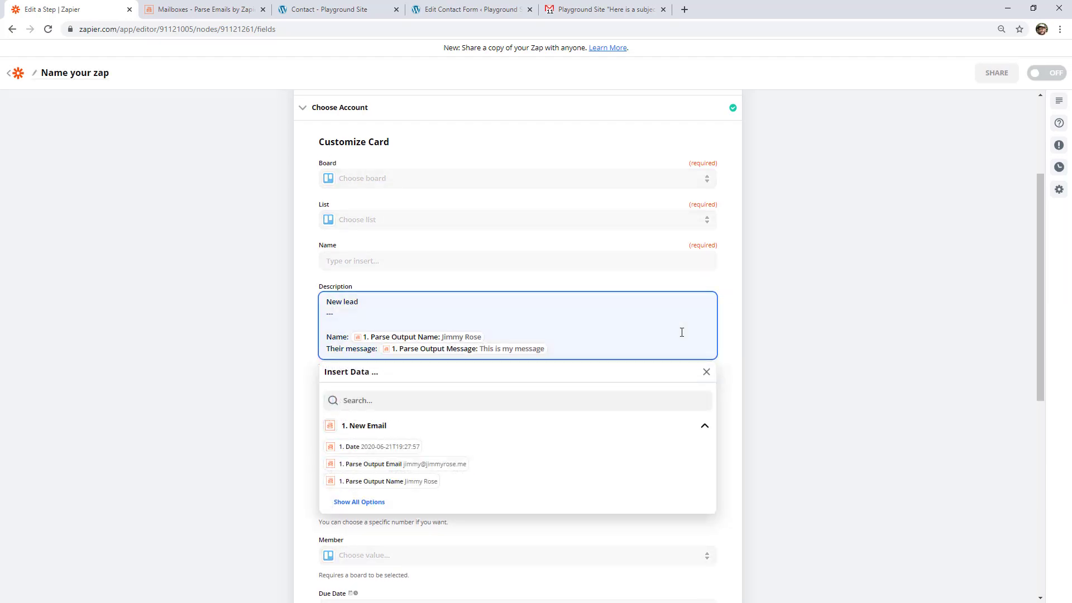
pyautogui.click(815, 329)
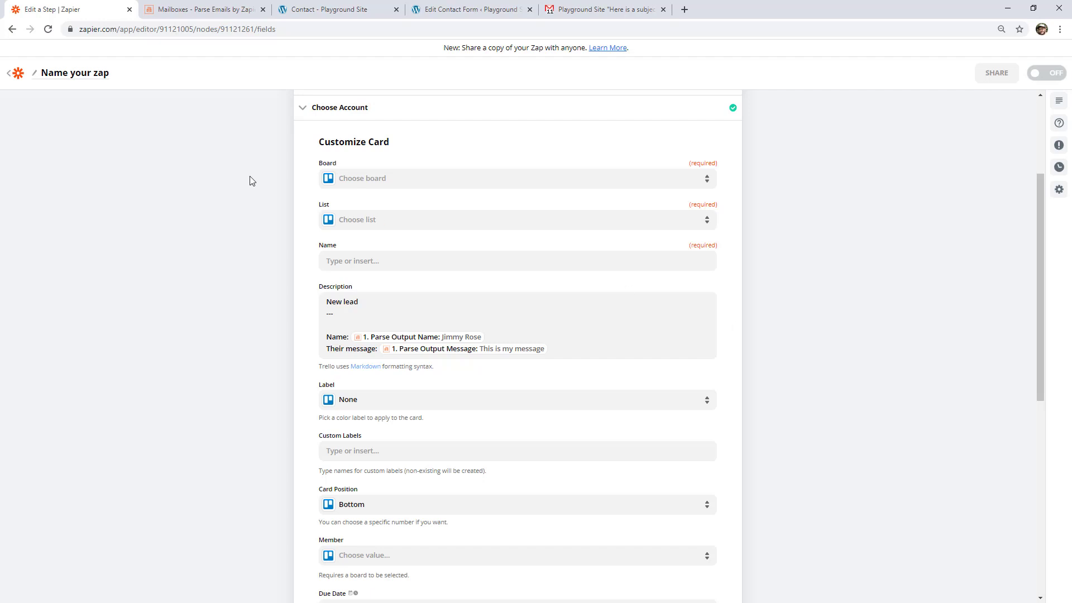
# - In Email Parser, view the contact form mailbox's emails and examine the labels and extracted values of the received email
pyautogui.click(201, 11)
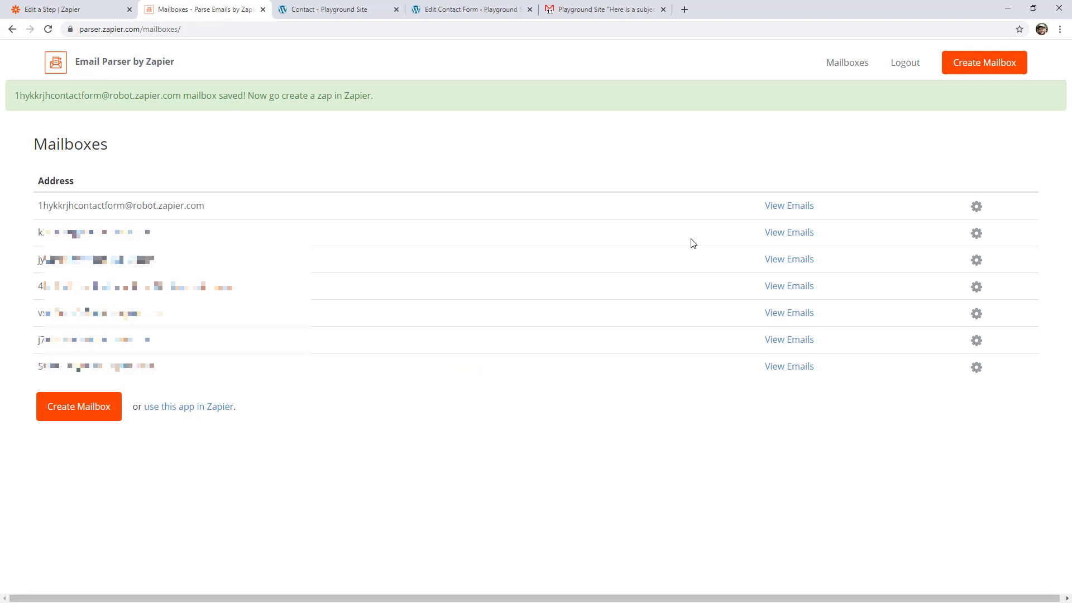
pyautogui.click(769, 209)
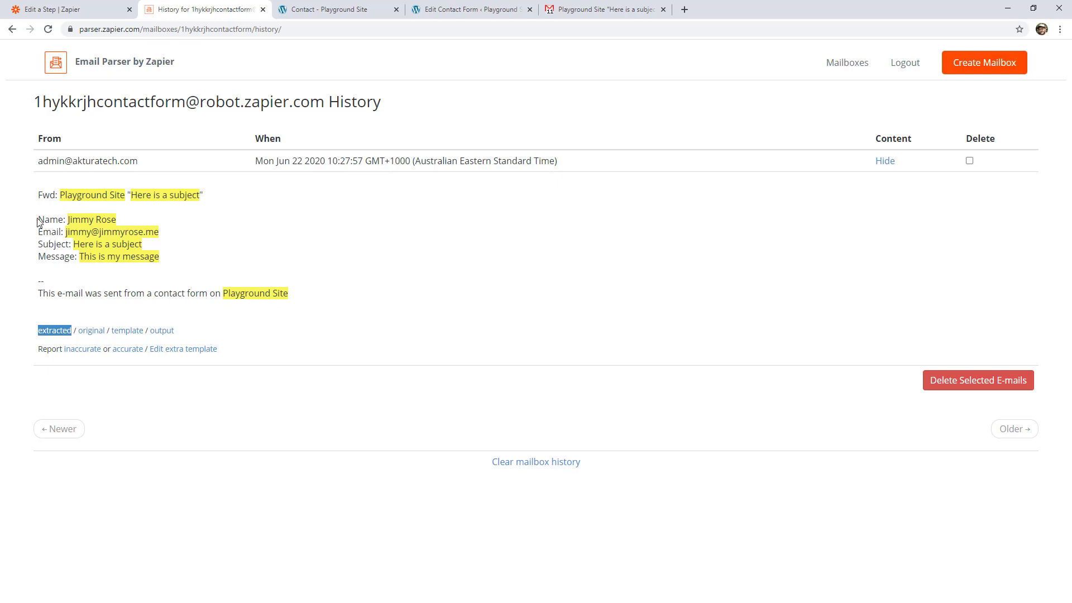
pyautogui.moveTo(38, 218); pyautogui.dragTo(63, 218)
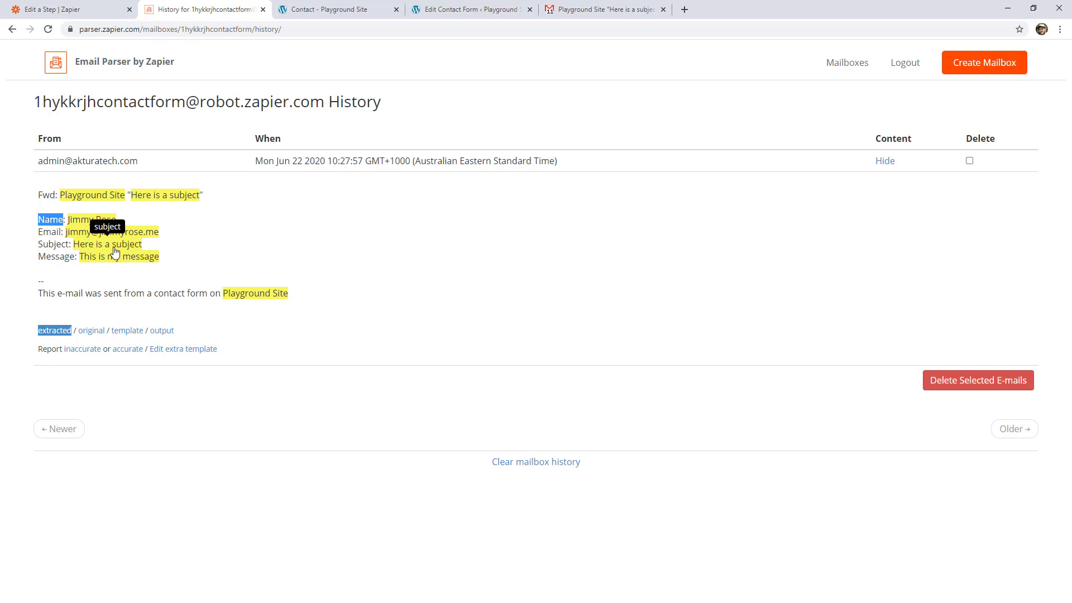
pyautogui.click(37, 220)
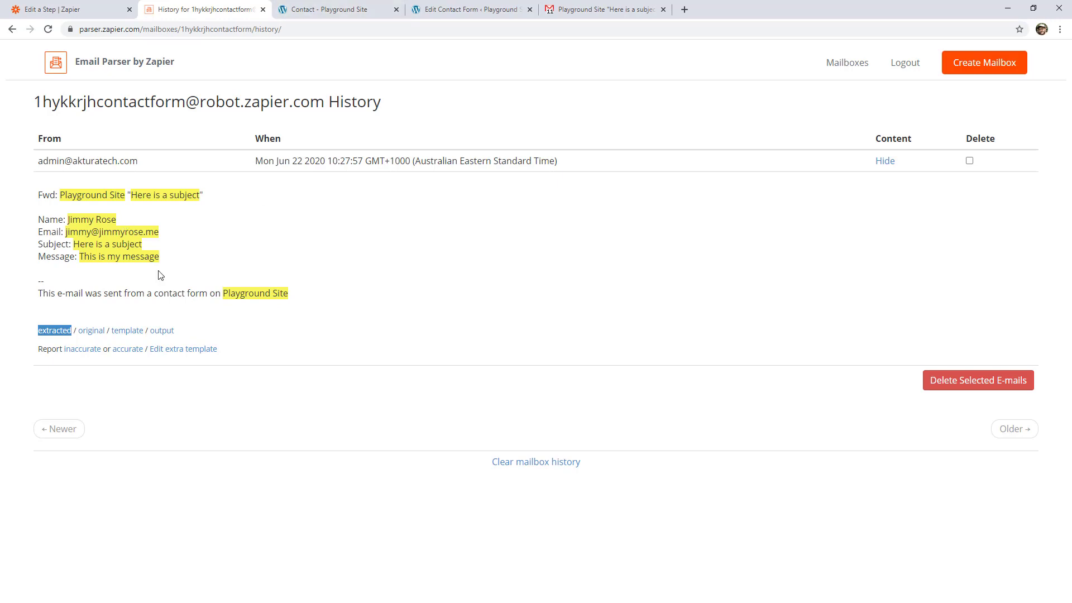
pyautogui.moveTo(160, 258); pyautogui.dragTo(80, 257)
pyautogui.click(262, 251)
# - In WordPress, check the parser mailbox address among the contact form's mail recipients and save the form
pyautogui.click(441, 6)
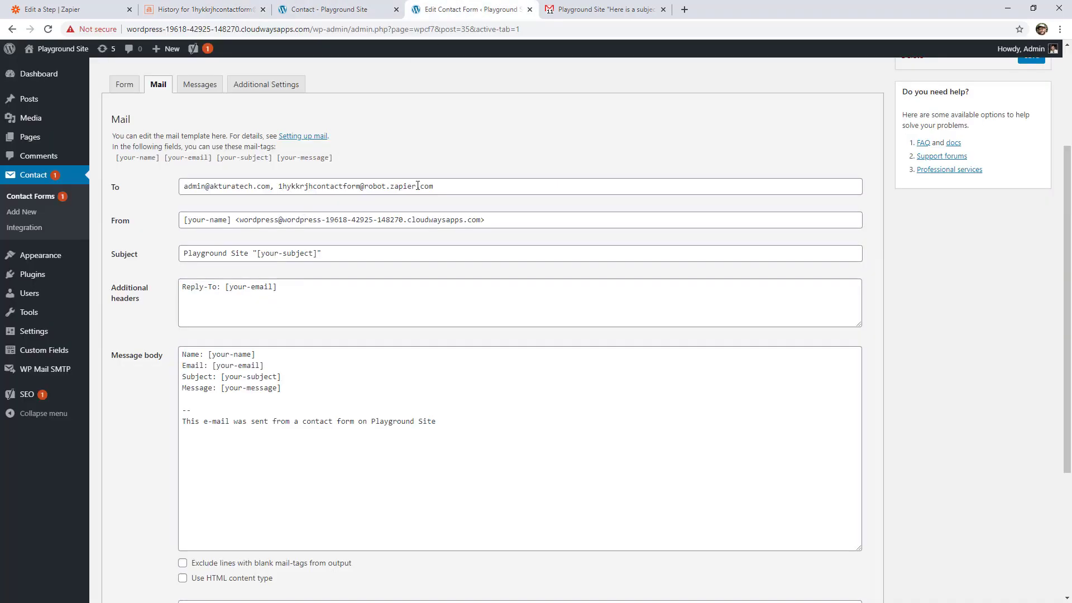
pyautogui.moveTo(464, 186); pyautogui.dragTo(277, 187)
pyautogui.click(389, 148)
pyautogui.scroll(-5, 383, 166)
pyautogui.click(114, 549)
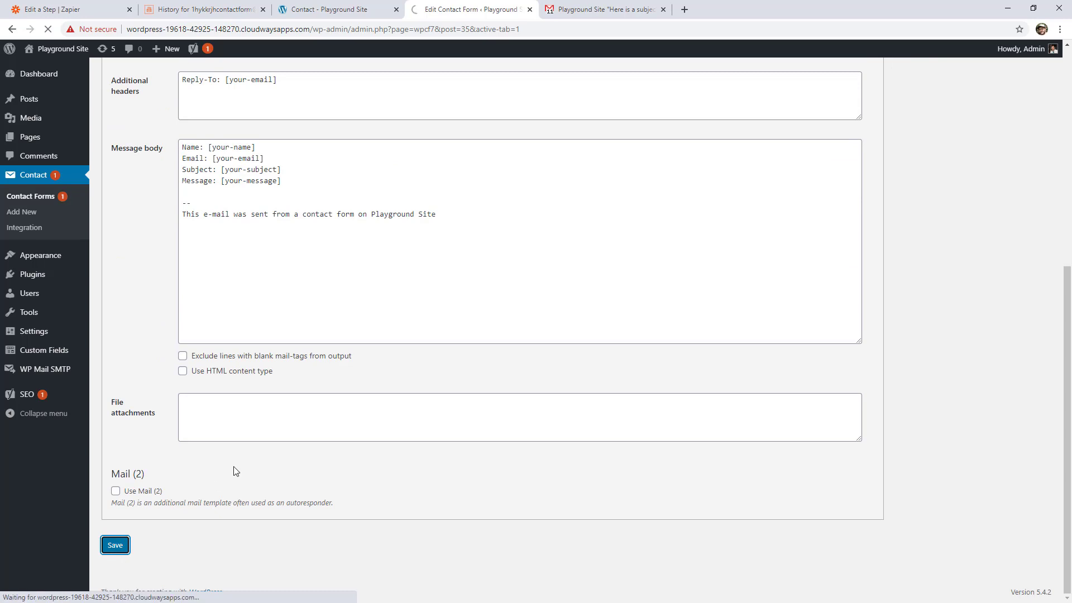
# - On the site's Contact page, fill in a test sender's name and email, with the subject "Test message 2"
pyautogui.hotkey('ctrl', 'shift', 'Tab')
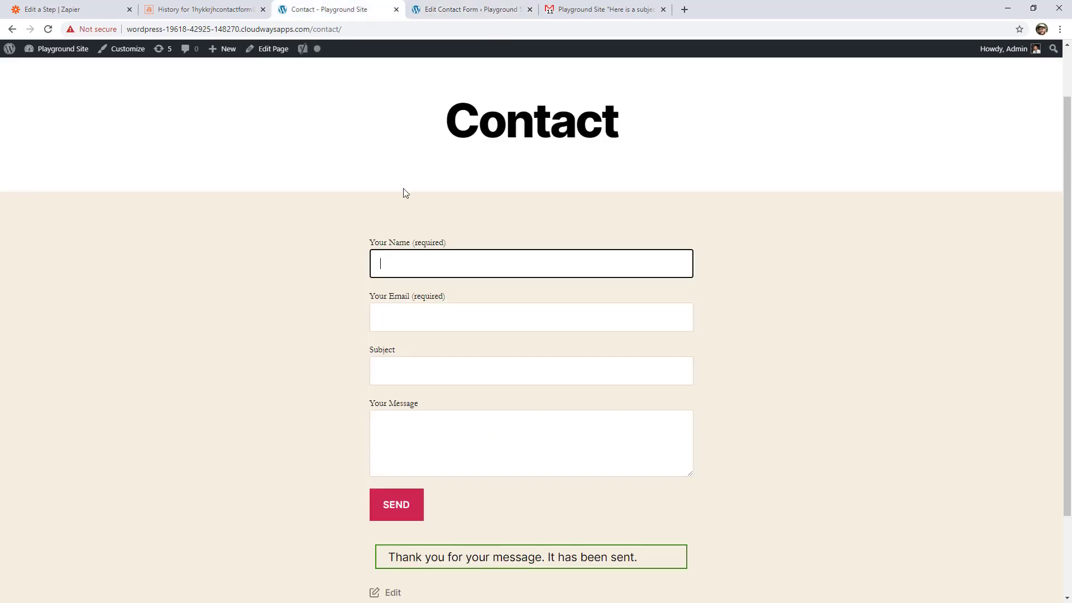
pyautogui.click(426, 263)
pyautogui.write('Jimmy Two')
pyautogui.press('Tab')
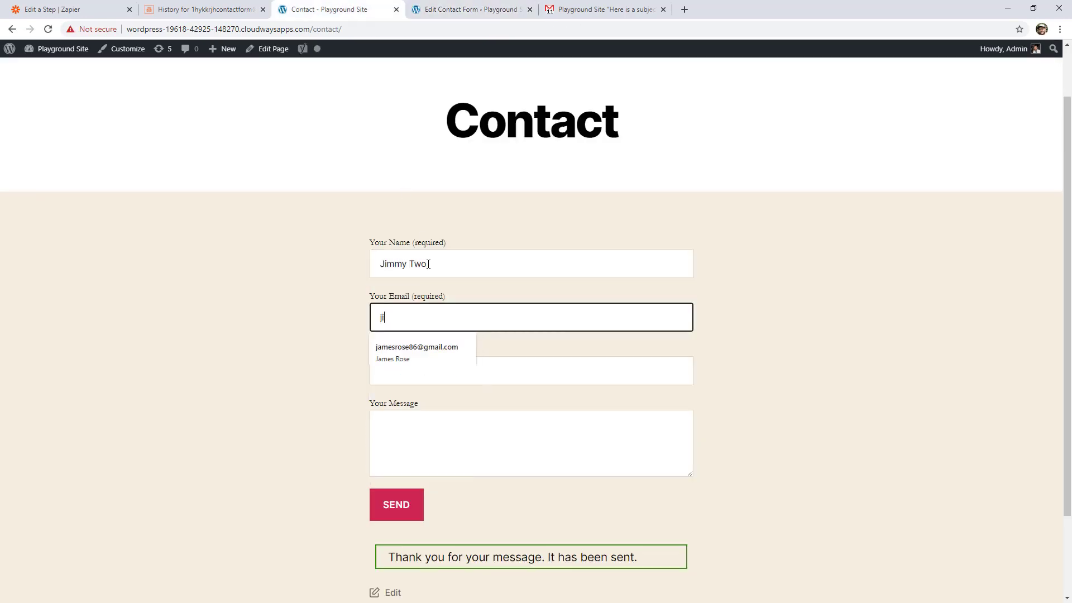
pyautogui.press('Tab')
pyautogui.write('Test message 2')
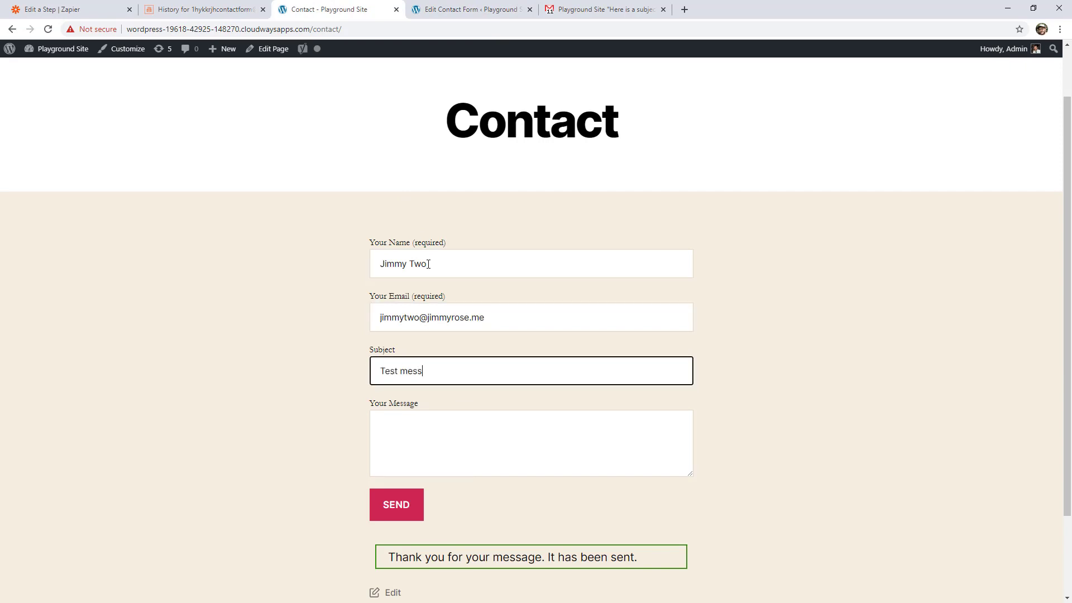
pyautogui.press('Tab')
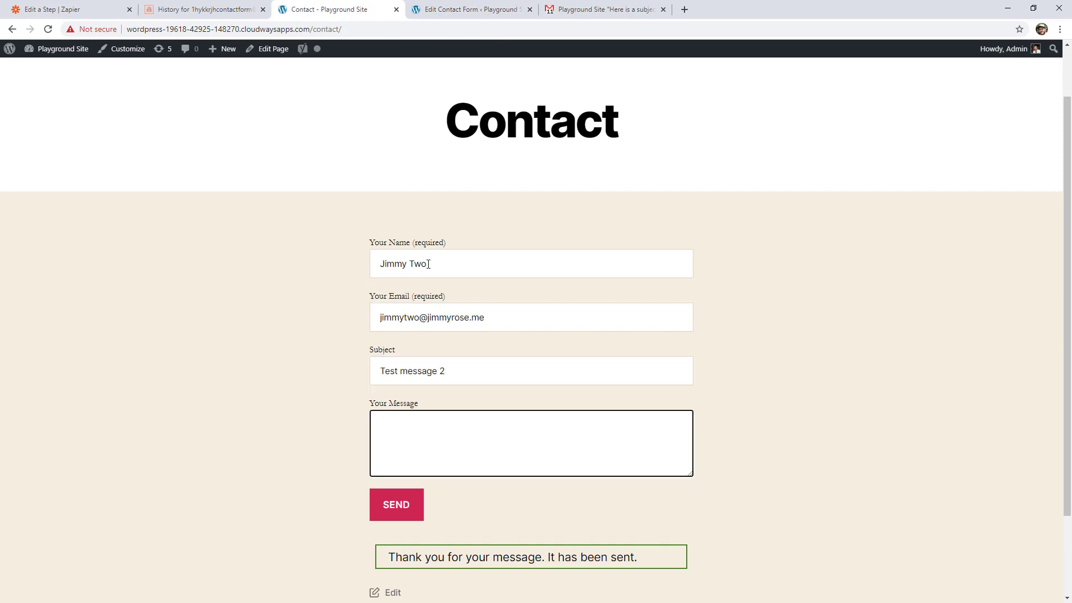
# - Write the message "This is a message", "Second line" and "Third line!" separated by blank lines, and send the form
pyautogui.write('This is a message')
pyautogui.press('Return')
pyautogui.press('Return')
pyautogui.write('Secret')
pyautogui.press('BackSpace')
pyautogui.press('BackSpace')
pyautogui.press('BackSpace')
pyautogui.press('BackSpace')
pyautogui.write('cond line')
pyautogui.press('Return')
pyautogui.press('Return')
pyautogui.write('Third line!')
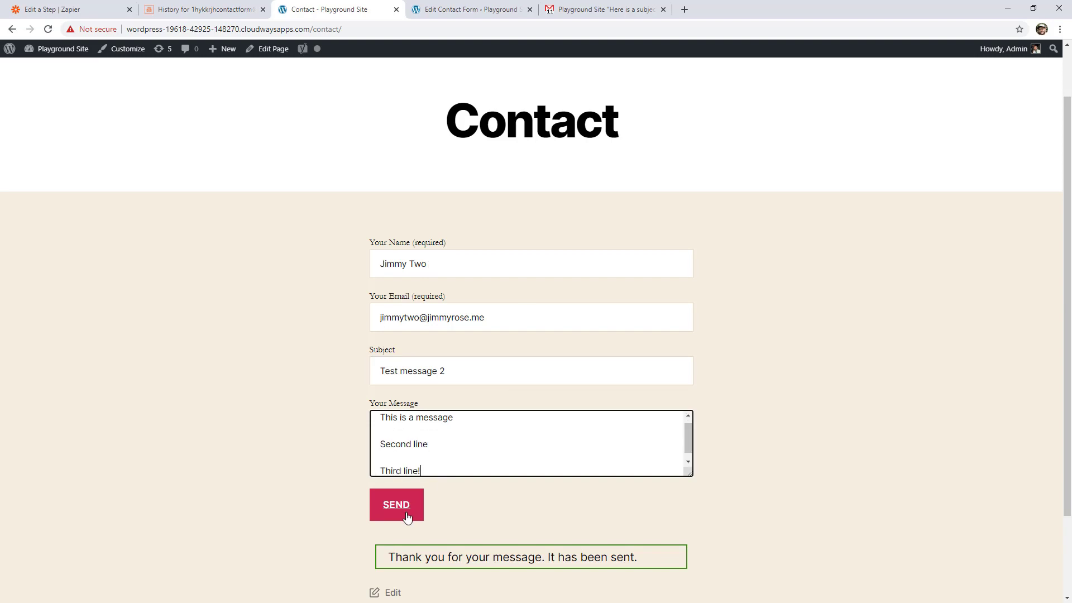
pyautogui.click(406, 514)
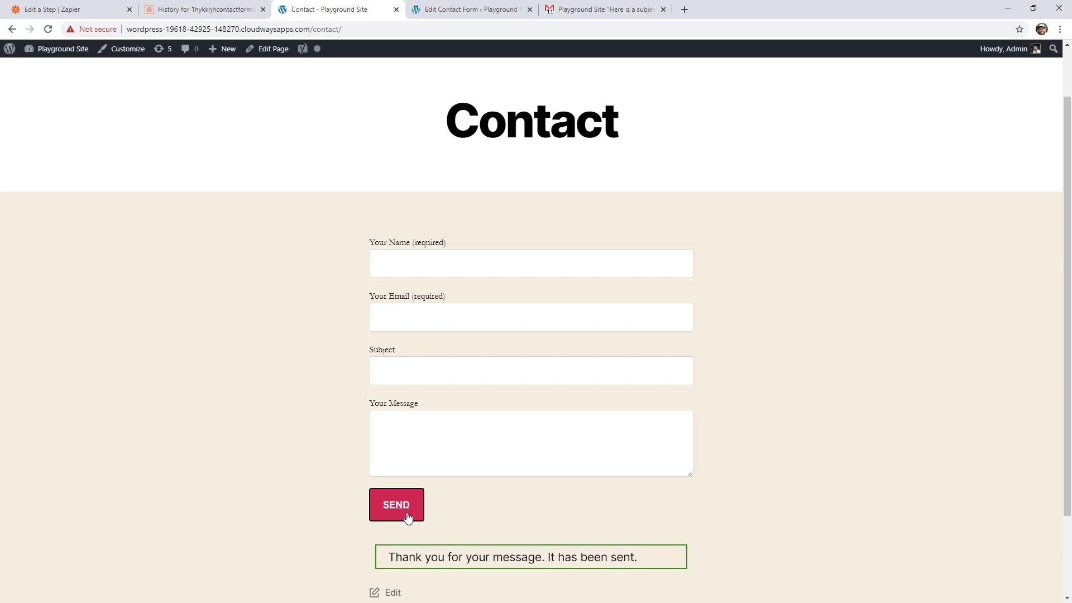
# - Reload the mailbox history in Email Parser and examine the new email's extracted values and its extra template editor
pyautogui.click(226, 14)
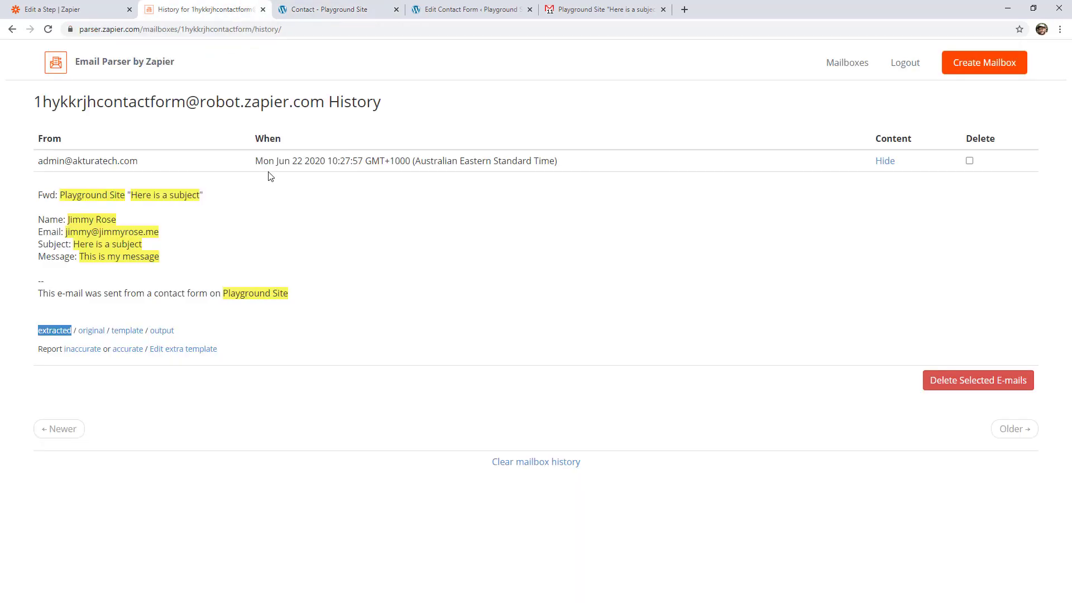
pyautogui.click(48, 30)
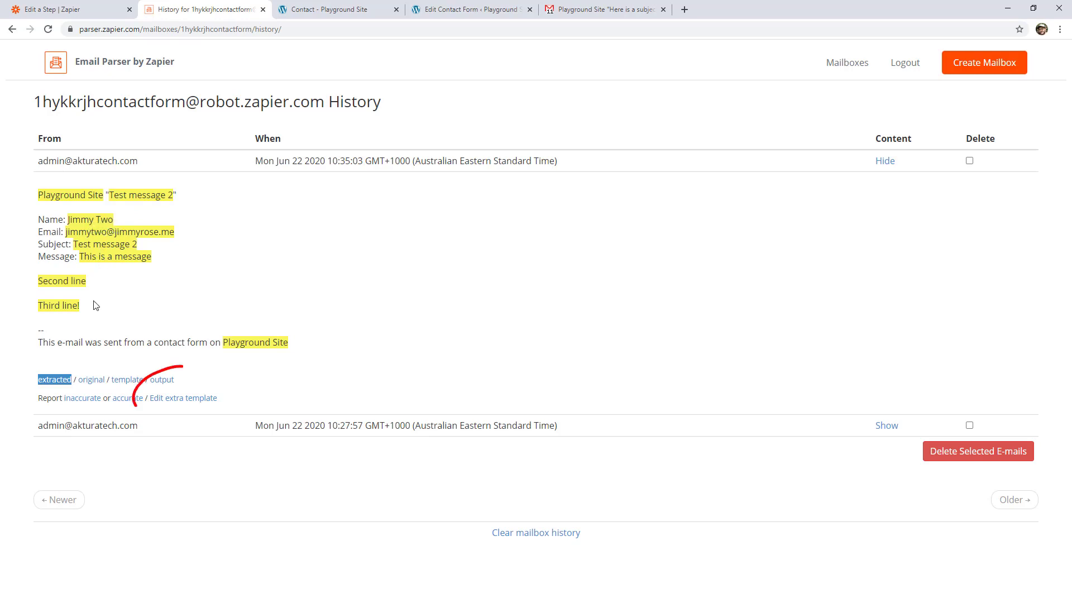
pyautogui.click(180, 398)
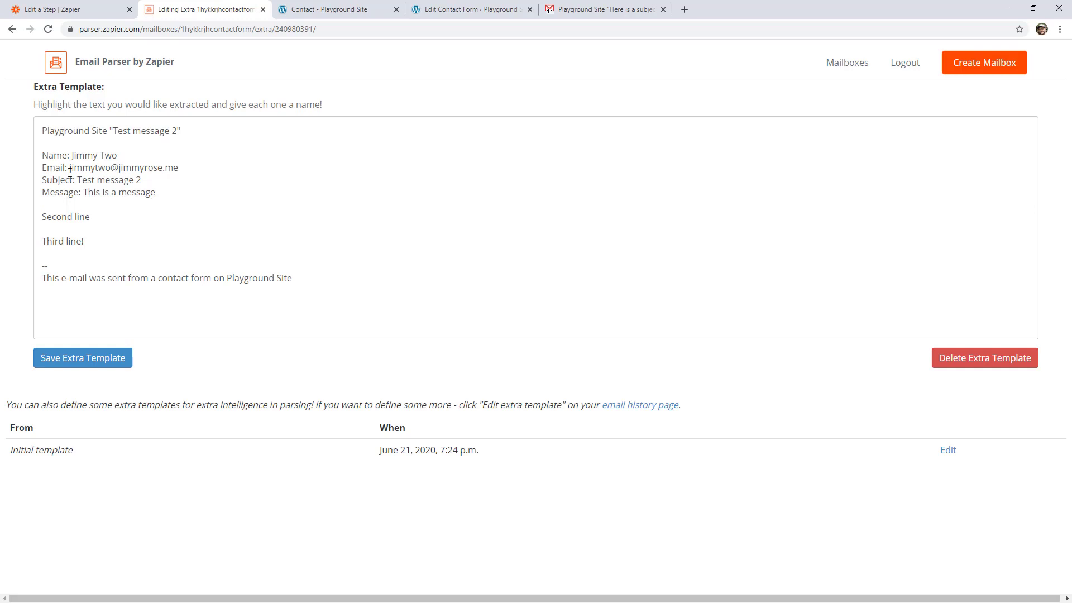
pyautogui.click(13, 30)
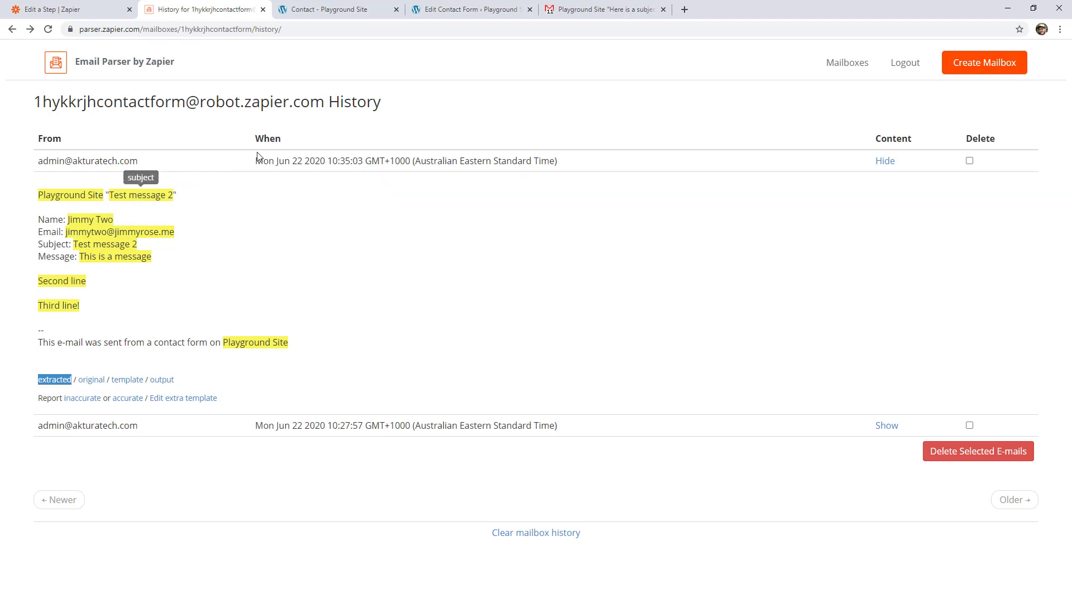
# - Return to the WordPress contact form's mail settings and check the parser mailbox address among the recipients
pyautogui.click(341, 14)
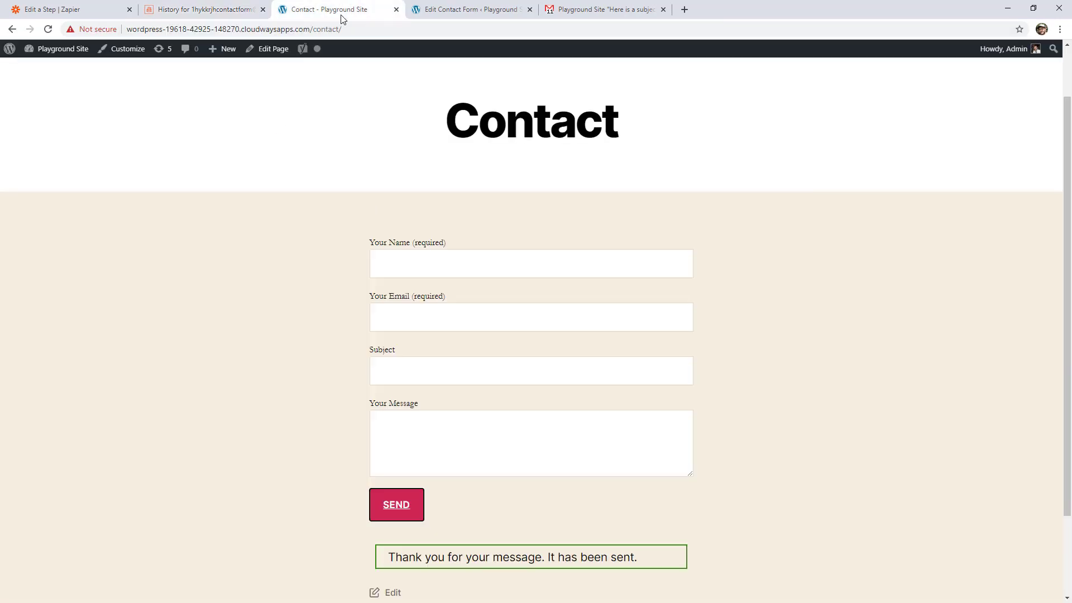
pyautogui.click(432, 17)
pyautogui.click(296, 355)
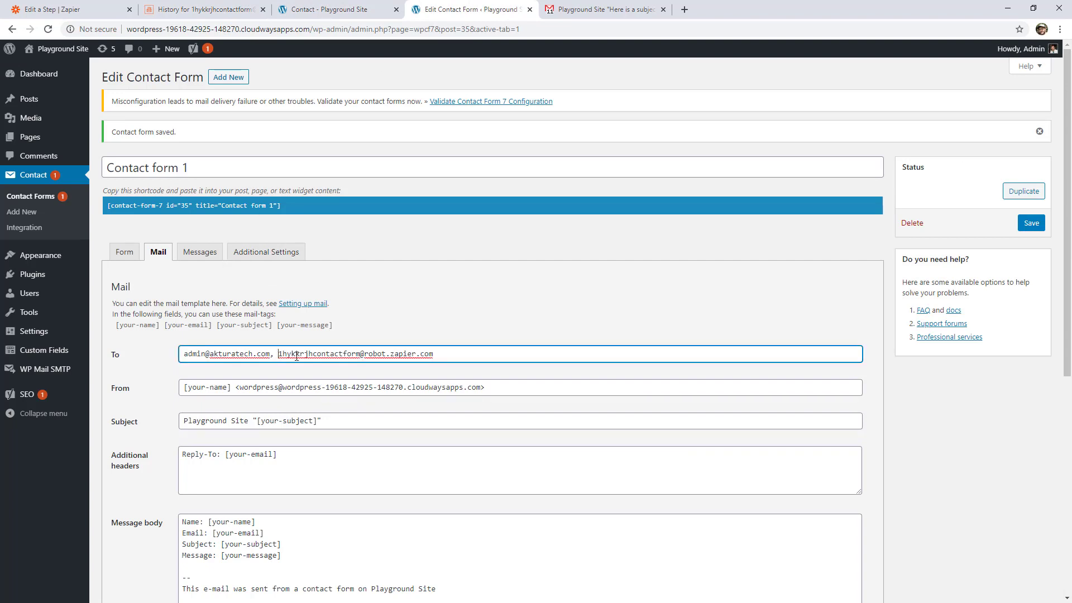
pyautogui.moveTo(296, 355); pyautogui.dragTo(494, 359)
pyautogui.click(456, 302)
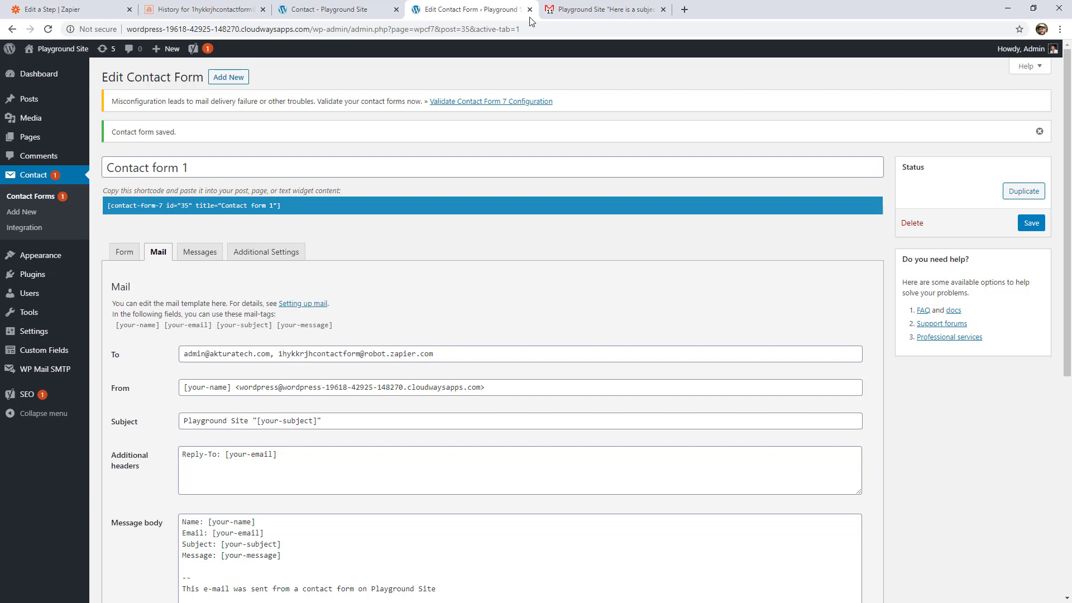
# - In Gmail, start a message filter based on the email that was forwarded to the parser mailbox
pyautogui.click(587, 8)
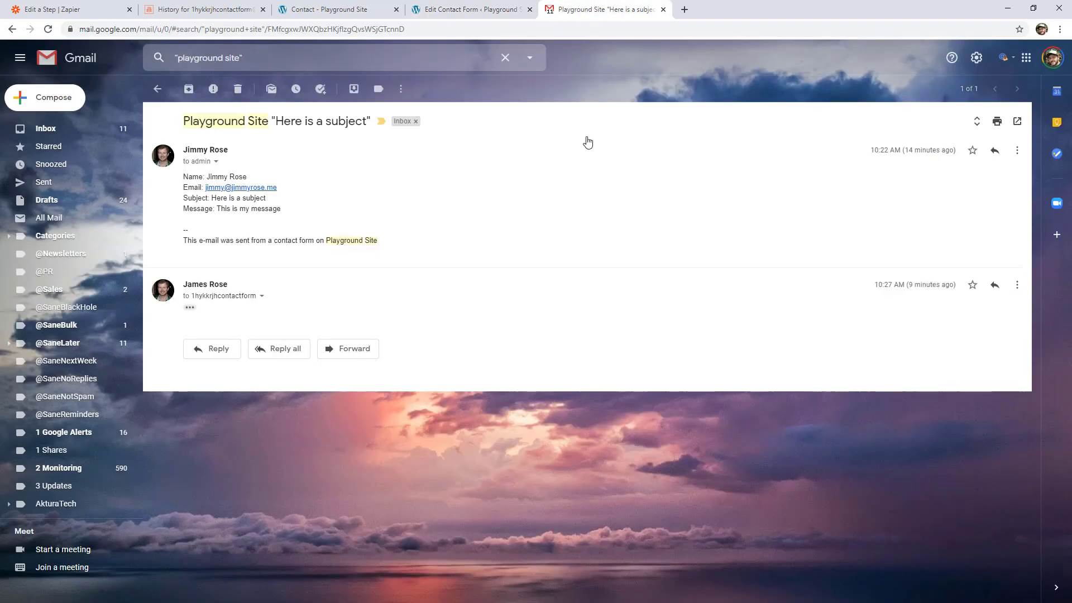
pyautogui.click(911, 150)
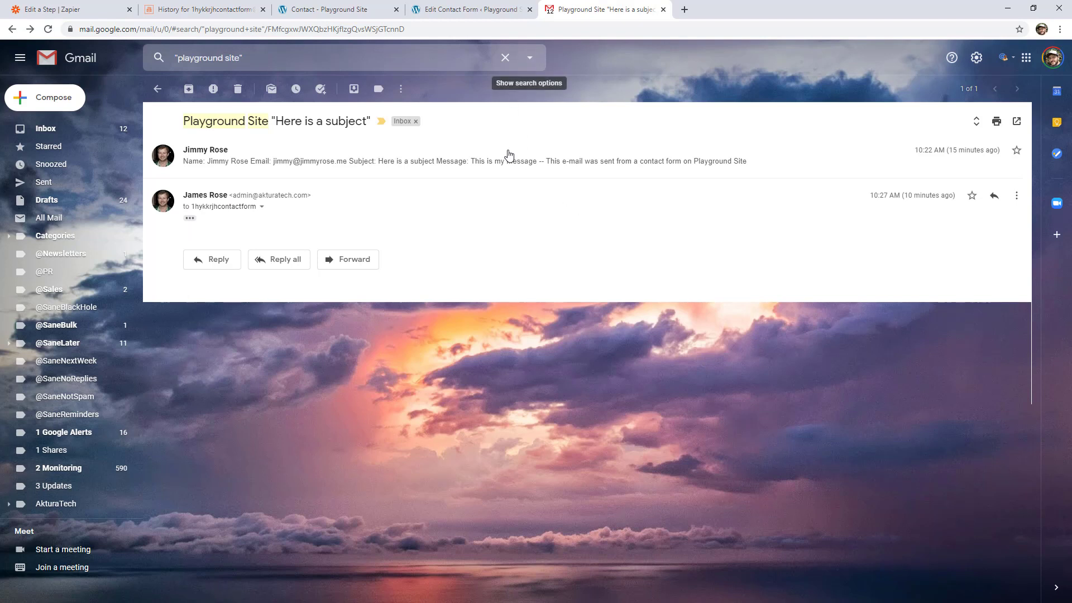
pyautogui.click(1016, 195)
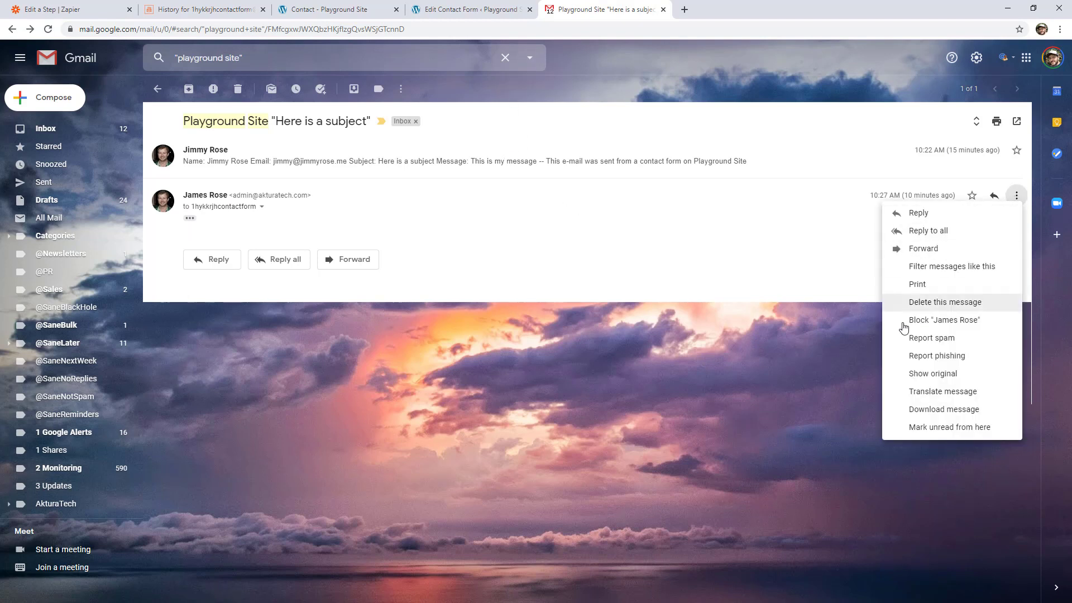
pyautogui.click(939, 272)
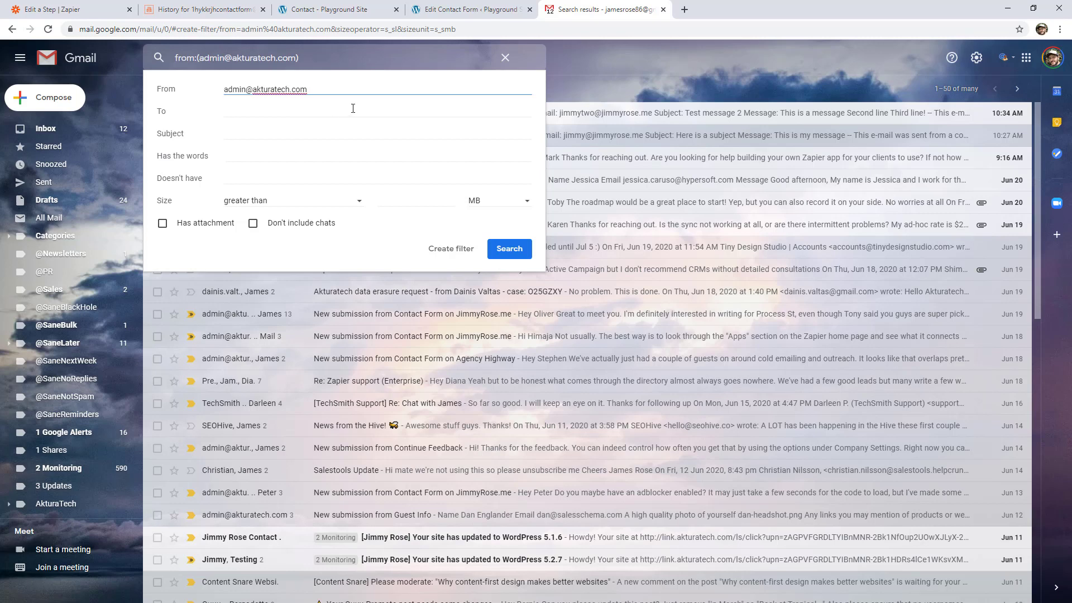
# - Add the quoted subject "Playground Site" to the sender criterion and search for the matching emails
pyautogui.moveTo(355, 92); pyautogui.dragTo(223, 90)
pyautogui.click(246, 104)
pyautogui.click(278, 132)
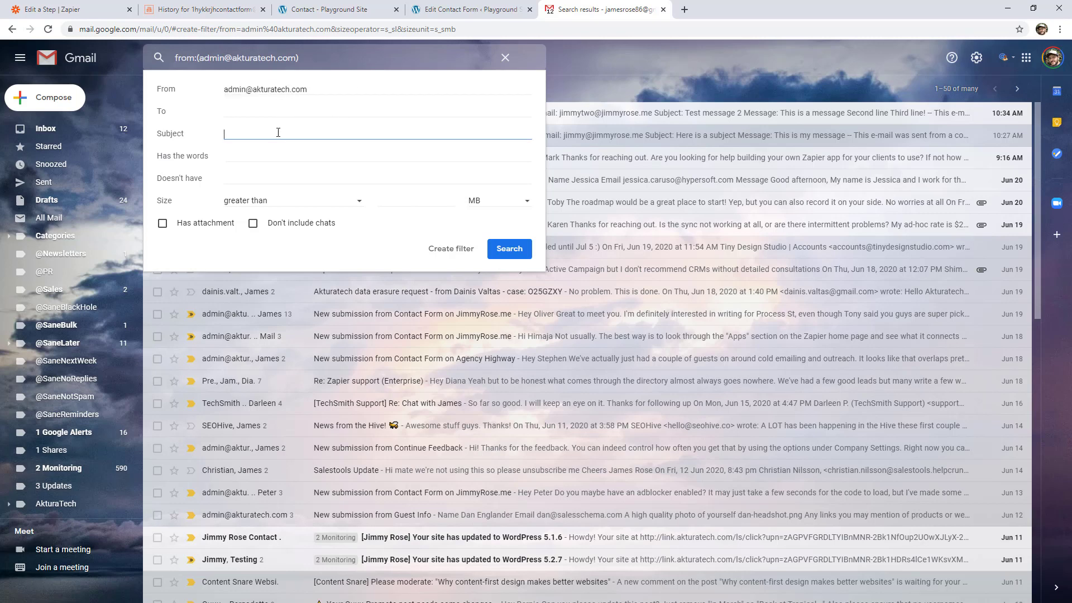
pyautogui.write('"Playground Site')
pyautogui.click(497, 250)
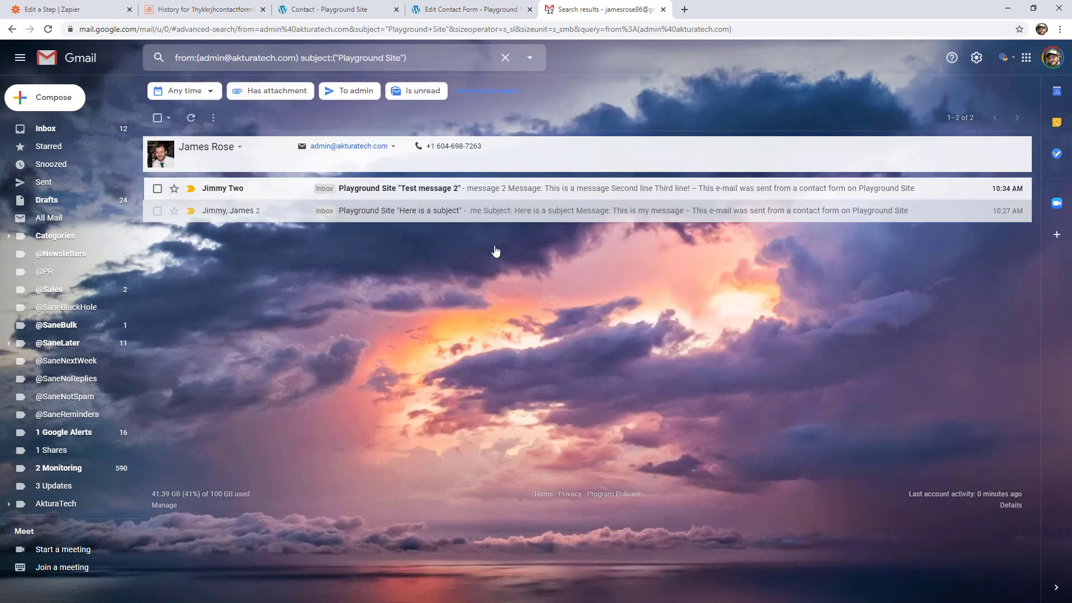
# - Start a filter from these search criteria, enable forwarding and view the available forwarding addresses, then dismiss it without creating the filter
pyautogui.click(530, 57)
pyautogui.click(449, 248)
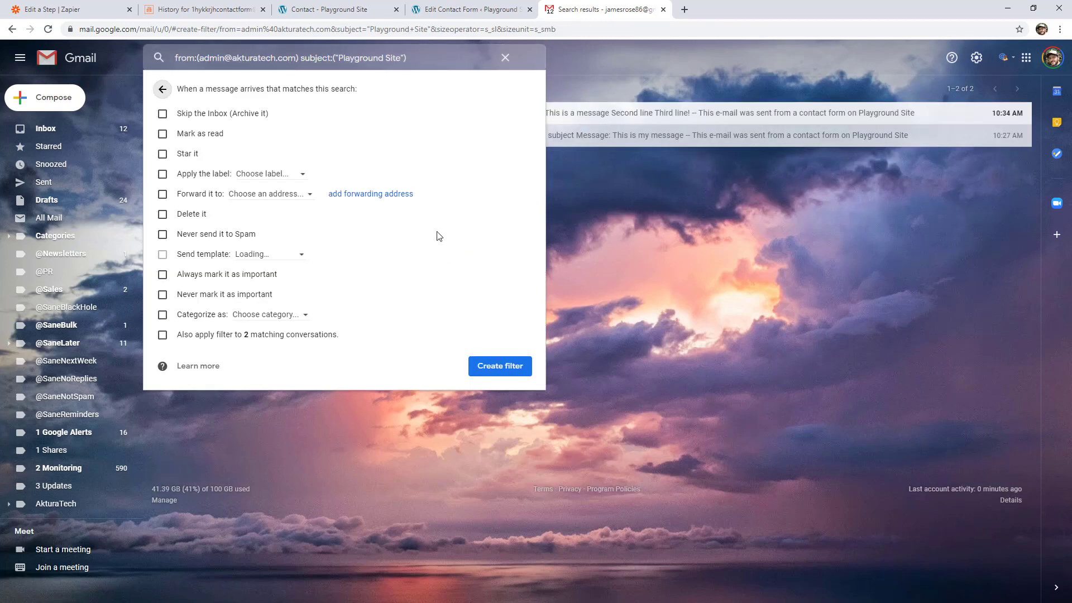
pyautogui.click(163, 194)
pyautogui.click(257, 195)
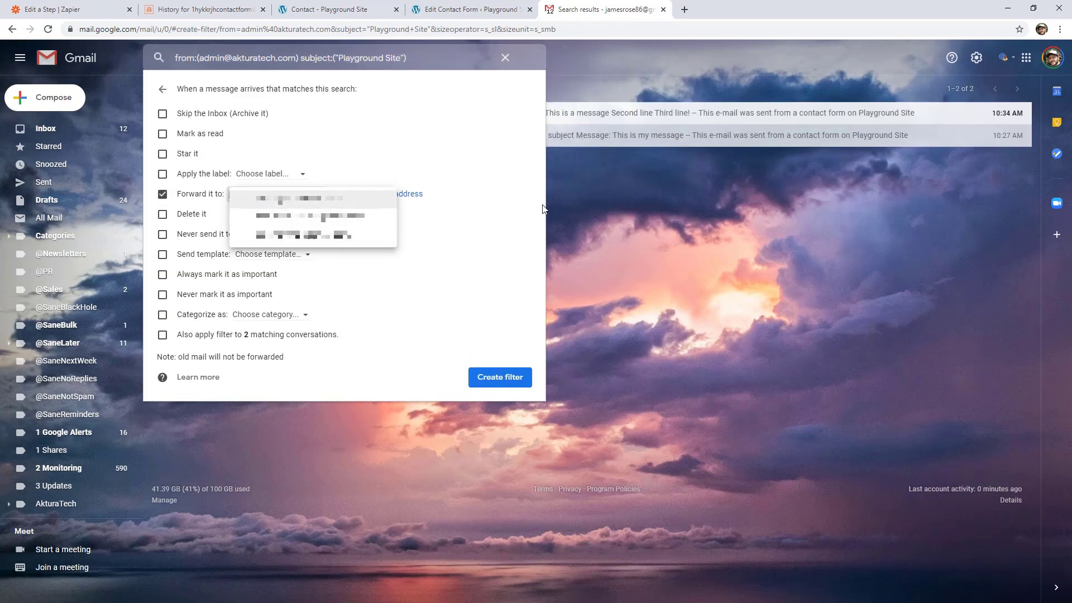
pyautogui.click(642, 225)
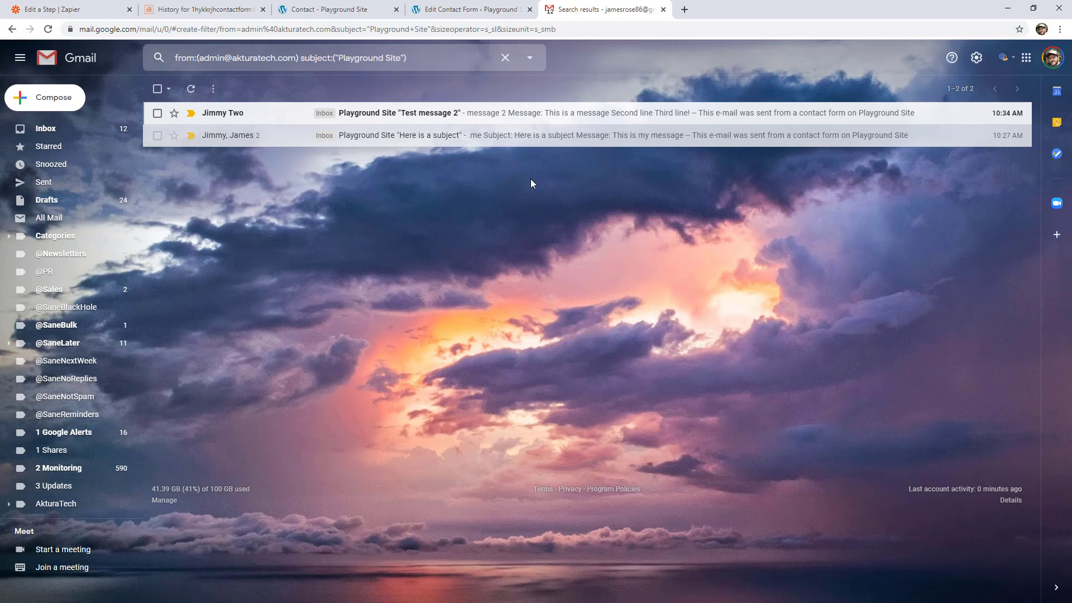